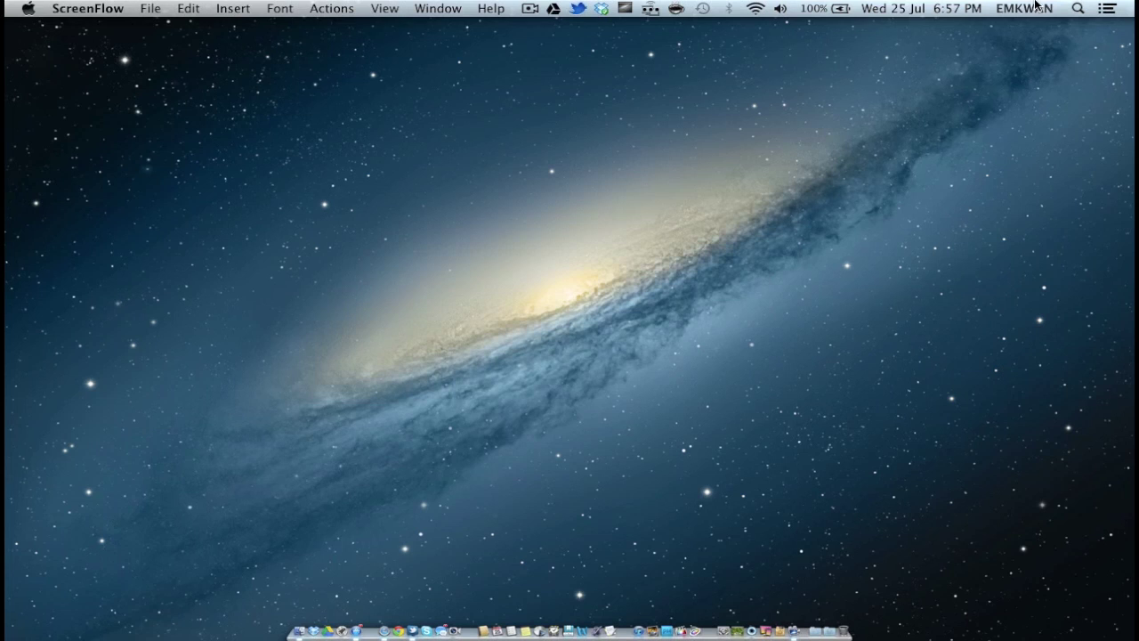
Browse Notification Center's alerts, opening and closing it twice from the menu bar.
{"action": "left_click", "coordinate": [1107, 10]}
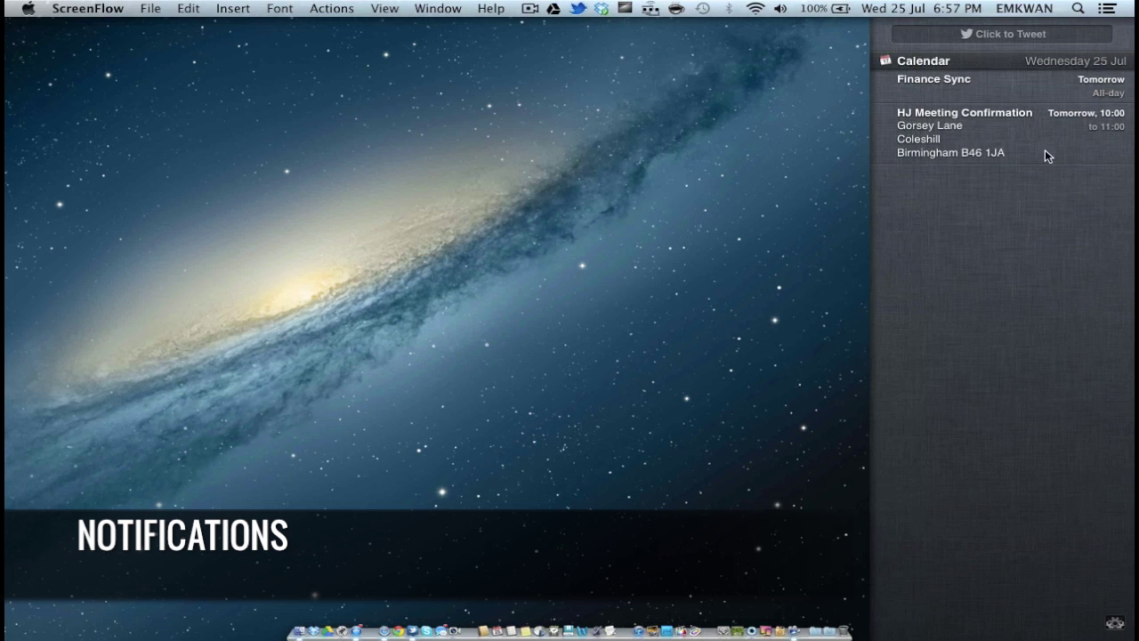
{"action": "scroll", "coordinate": [1045, 151], "scroll_direction": "up", "scroll_amount": 3}
{"action": "scroll", "coordinate": [1046, 156], "scroll_direction": "down", "scroll_amount": 1}
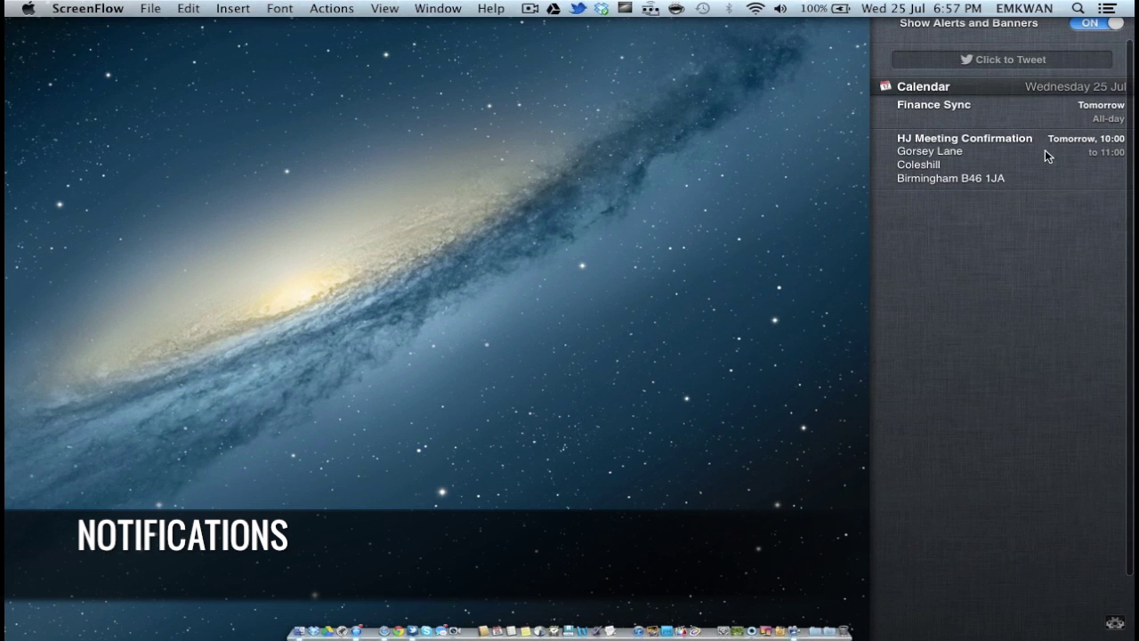
{"action": "scroll", "coordinate": [1045, 153], "scroll_direction": "up", "scroll_amount": 1}
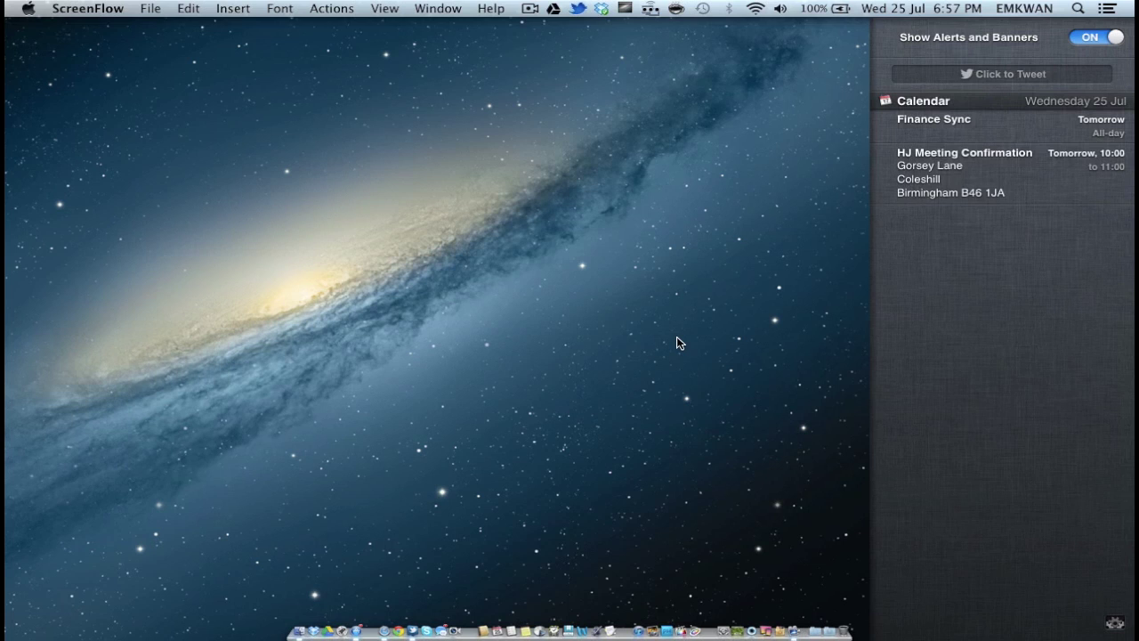
{"action": "left_click", "coordinate": [1108, 8]}
{"action": "left_click", "coordinate": [1116, 9]}
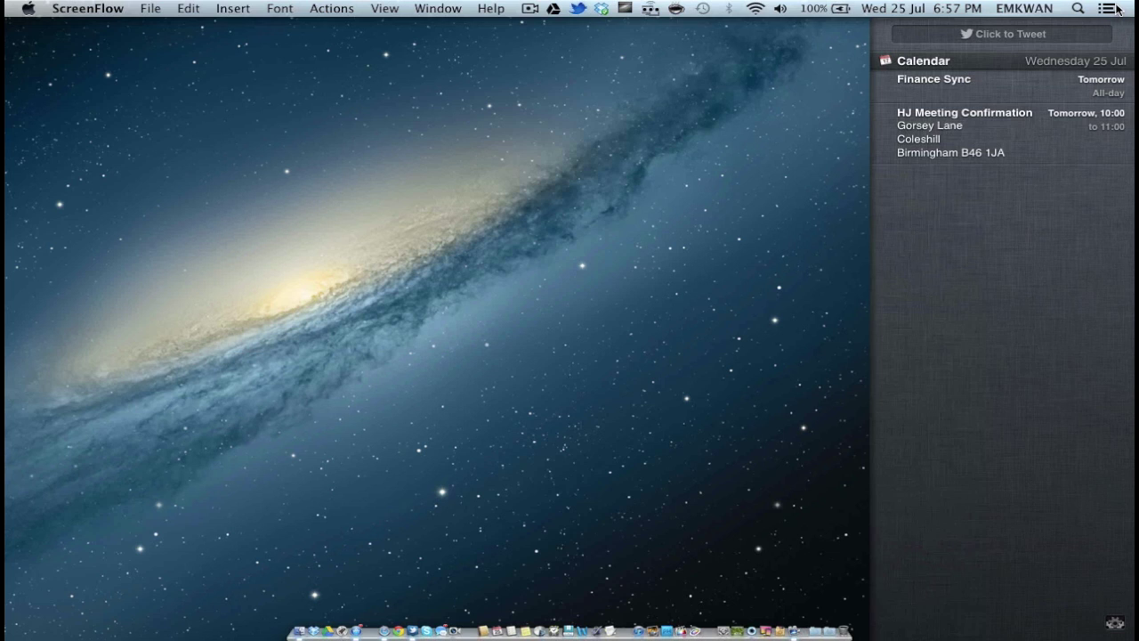
{"action": "scroll", "coordinate": [968, 158], "scroll_direction": "up", "scroll_amount": 3}
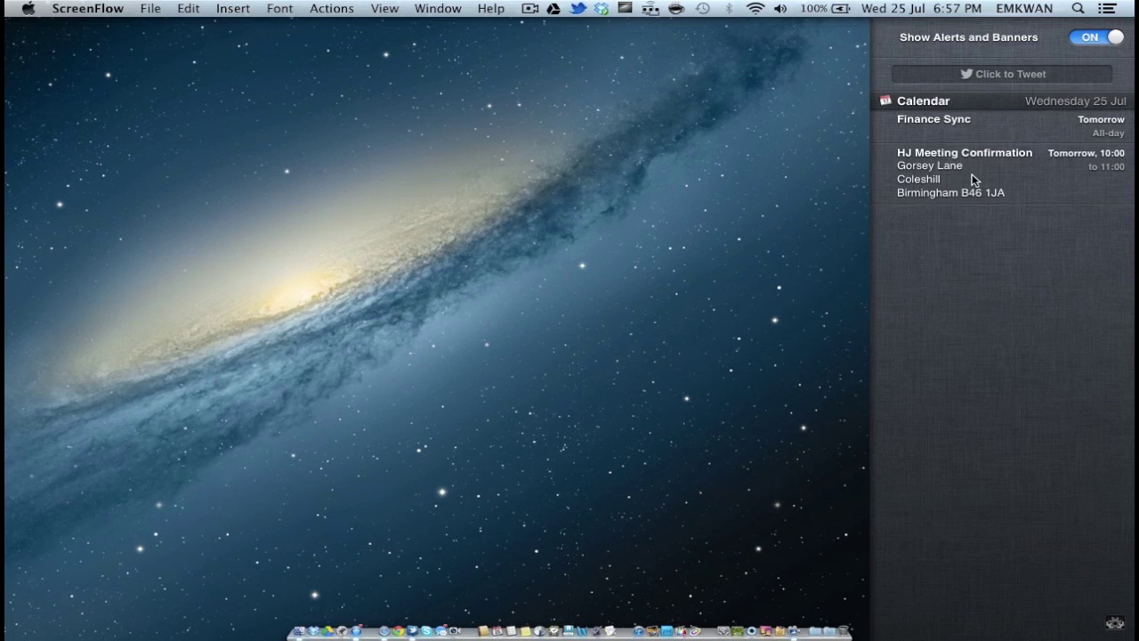
{"action": "left_click", "coordinate": [1126, 8]}
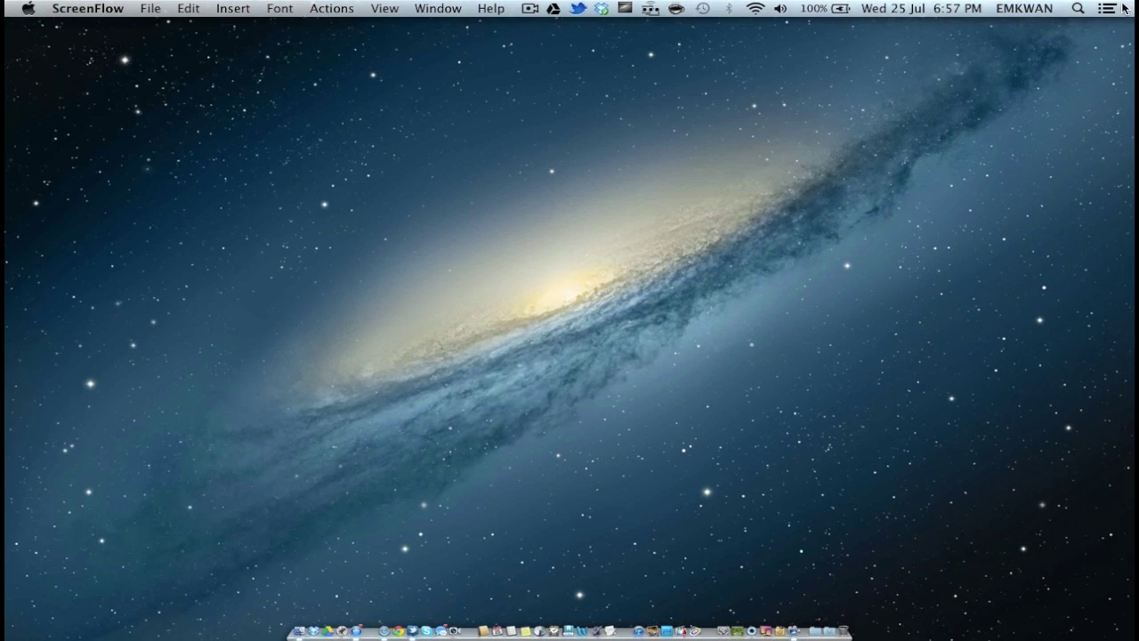
Show Twitter's settings in System Preferences' Notifications pane: Banners, 5 Recent Items.
{"action": "left_click", "coordinate": [723, 616]}
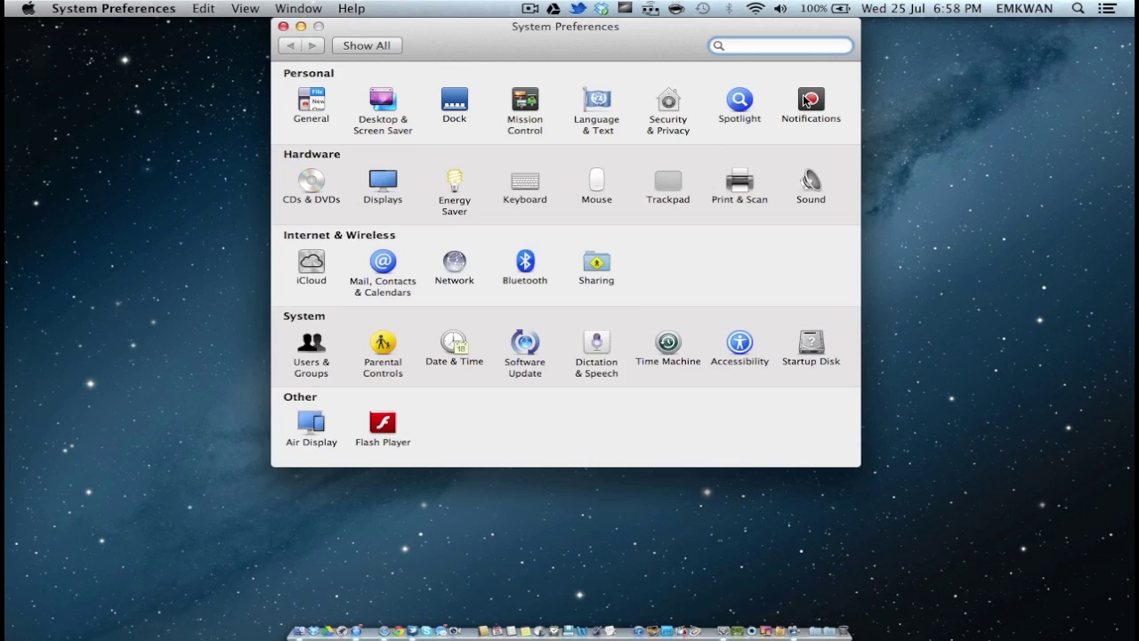
{"action": "left_click", "coordinate": [805, 102]}
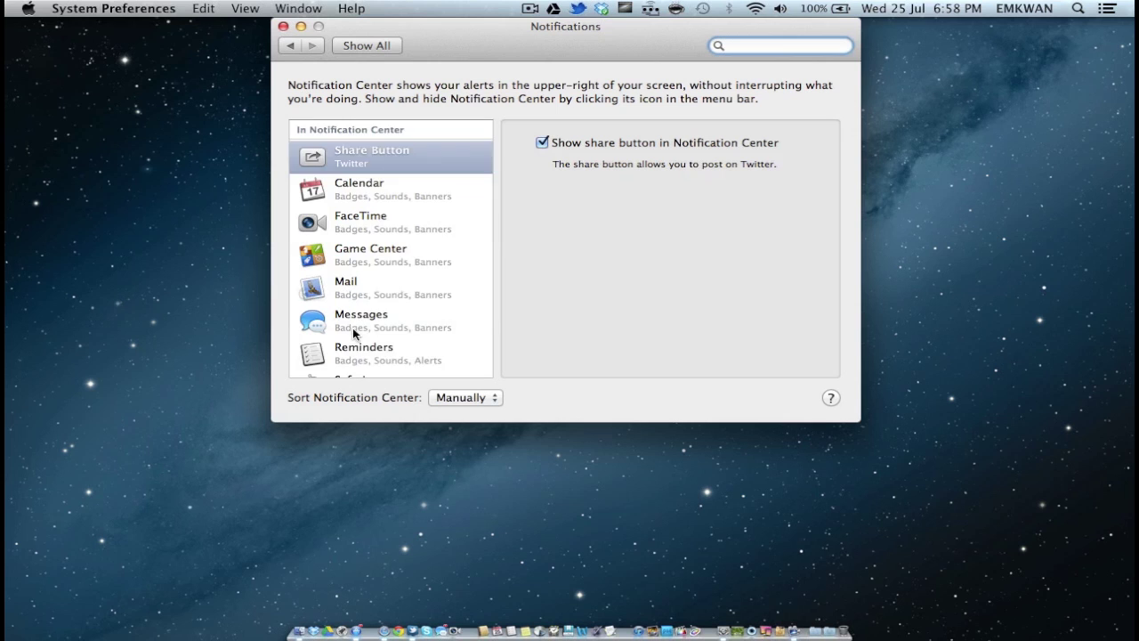
{"action": "scroll", "coordinate": [352, 328], "scroll_direction": "down", "scroll_amount": 2}
{"action": "scroll", "coordinate": [353, 333], "scroll_direction": "down", "scroll_amount": 2}
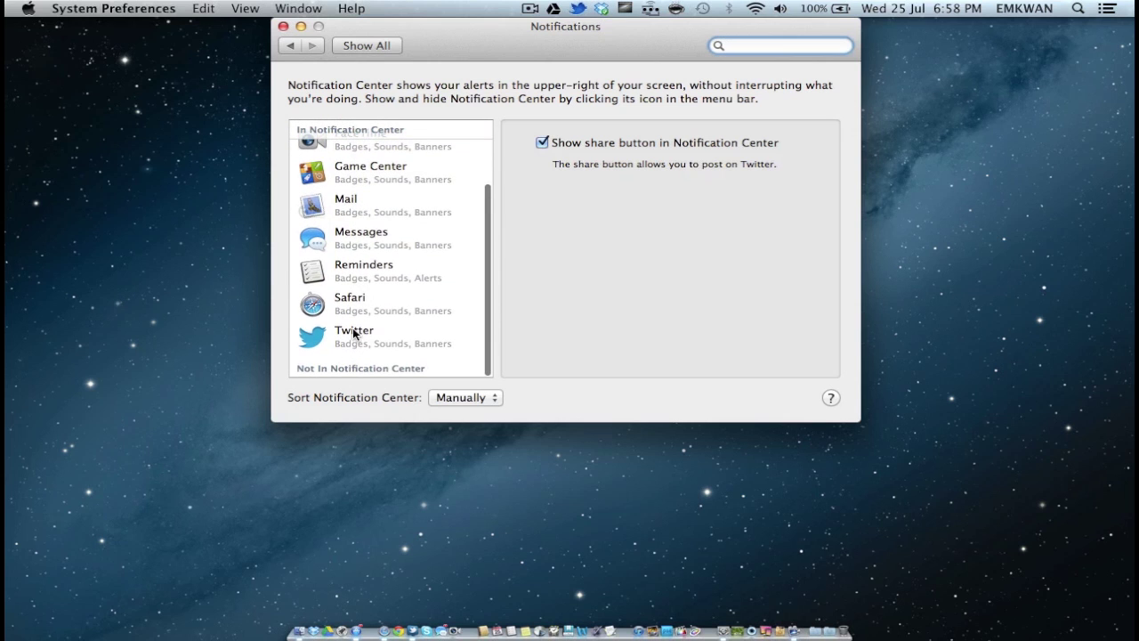
{"action": "left_click", "coordinate": [353, 333]}
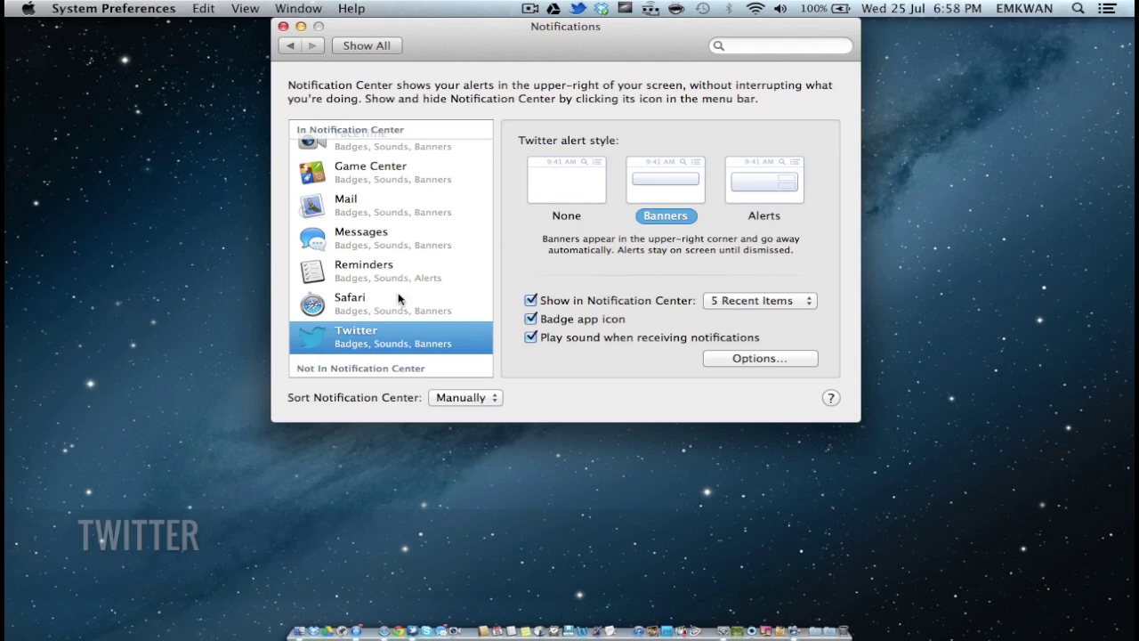
Close System Preferences, leaving the empty galaxy-wallpaper desktop with Finder in front.
{"action": "left_click", "coordinate": [284, 27]}
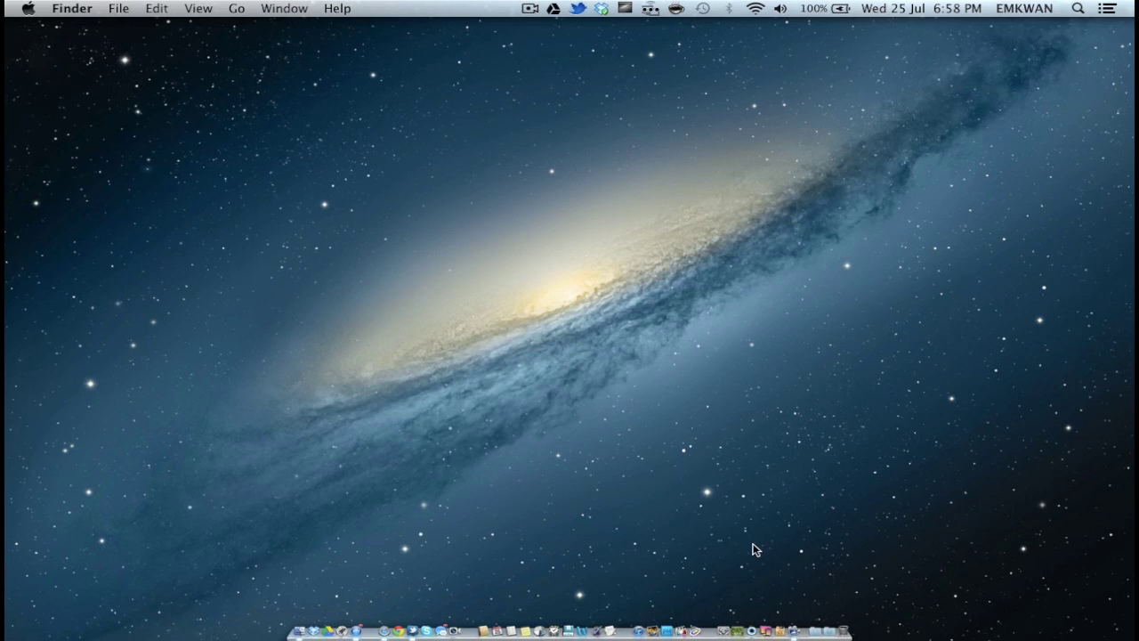
Open the Downloads folder in a Finder window from the Dock's Downloads stack.
{"action": "left_click", "coordinate": [826, 623]}
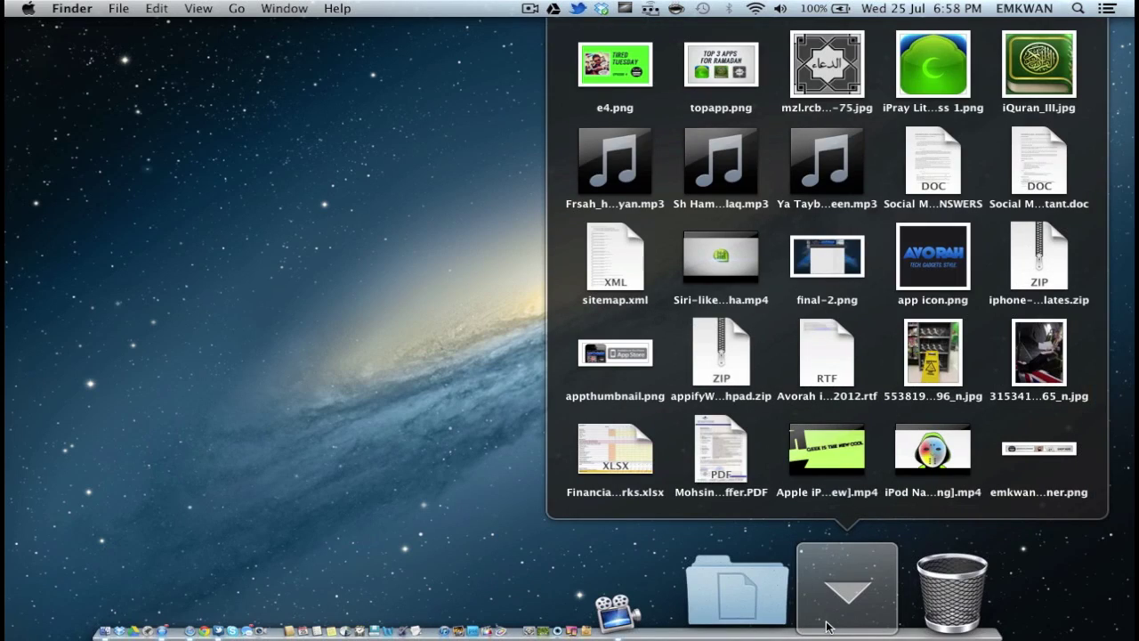
{"action": "scroll", "coordinate": [797, 329], "scroll_direction": "down", "scroll_amount": 5}
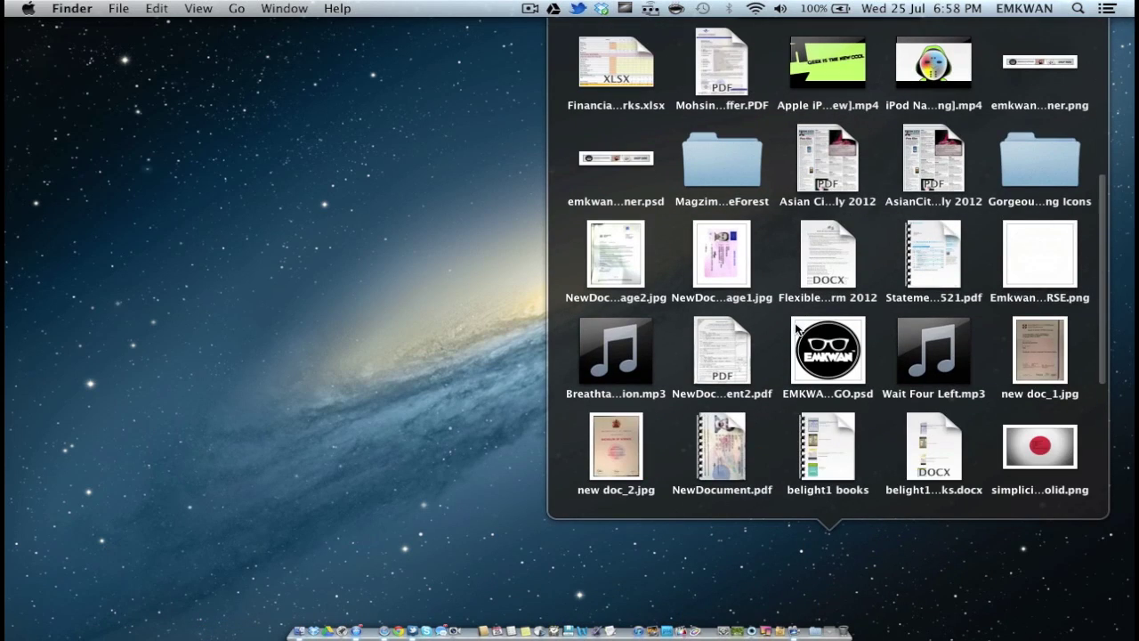
{"action": "scroll", "coordinate": [796, 328], "scroll_direction": "down", "scroll_amount": 4}
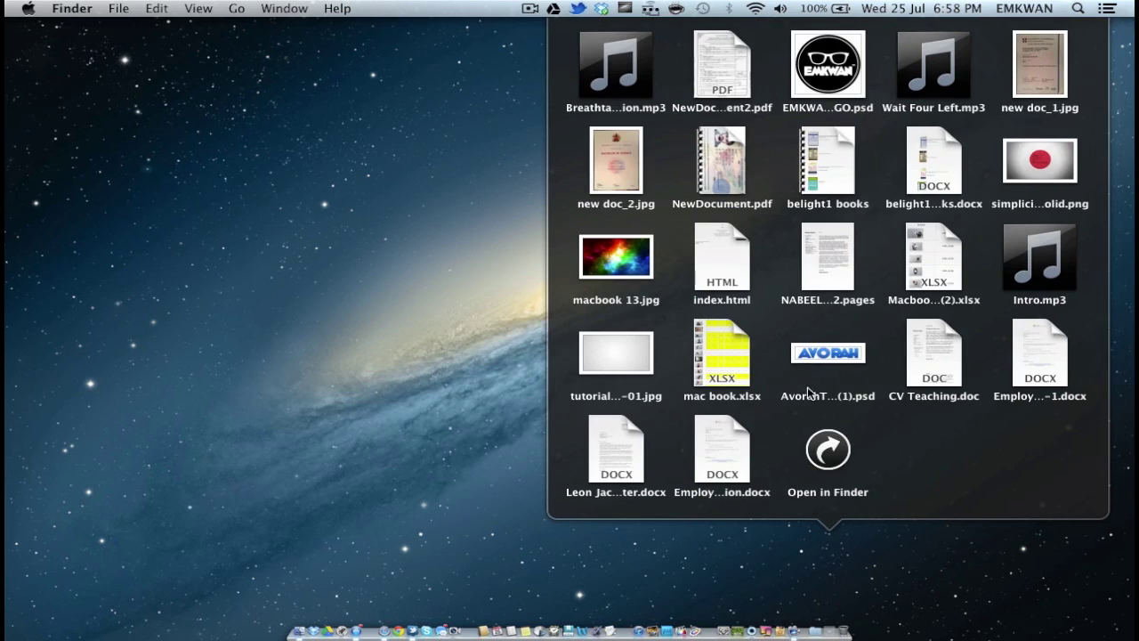
{"action": "scroll", "coordinate": [808, 392], "scroll_direction": "up", "scroll_amount": 8}
{"action": "scroll", "coordinate": [851, 253], "scroll_direction": "down", "scroll_amount": 6}
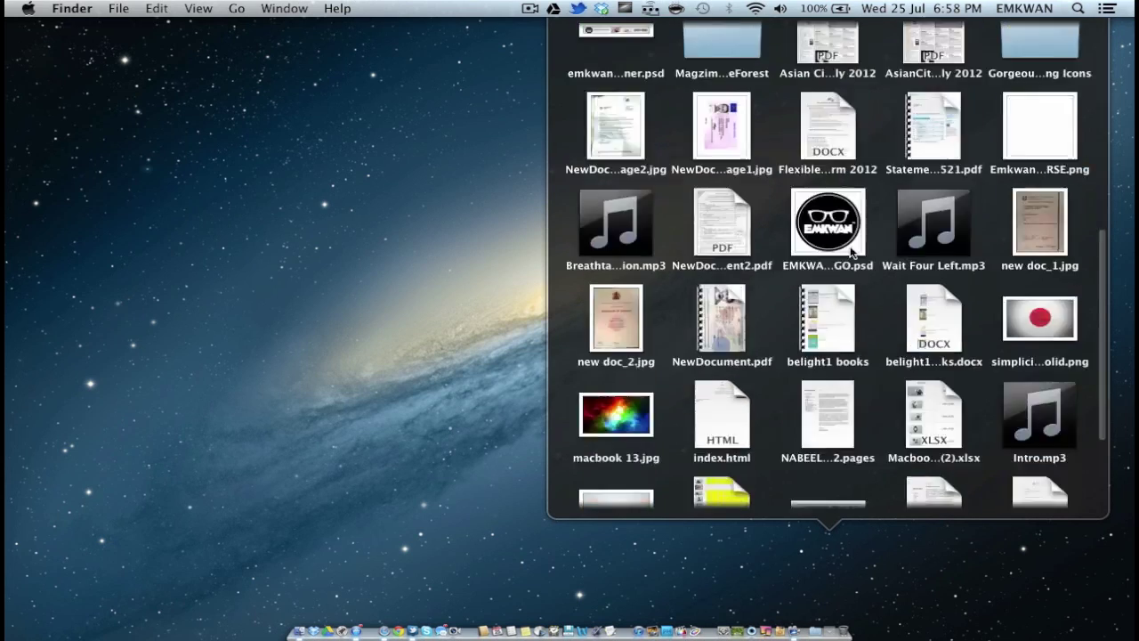
{"action": "scroll", "coordinate": [851, 253], "scroll_direction": "down", "scroll_amount": 3}
{"action": "left_click", "coordinate": [821, 456]}
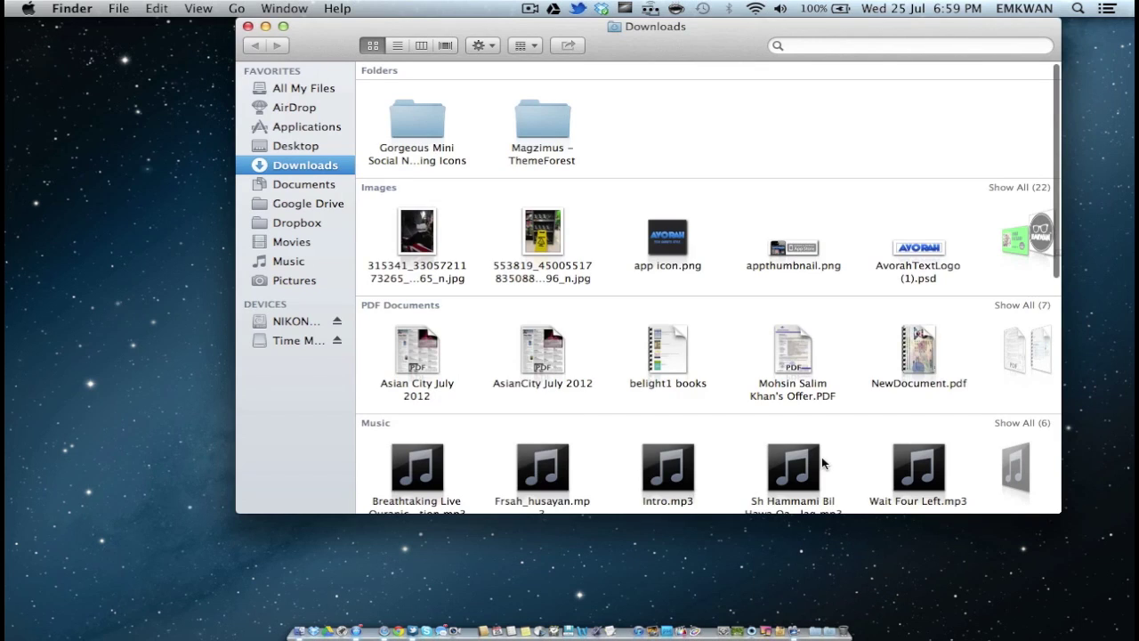
Tweet app icon.png via Share > Twitter with the text 'avorah logo testing'.
{"action": "left_click", "coordinate": [676, 242]}
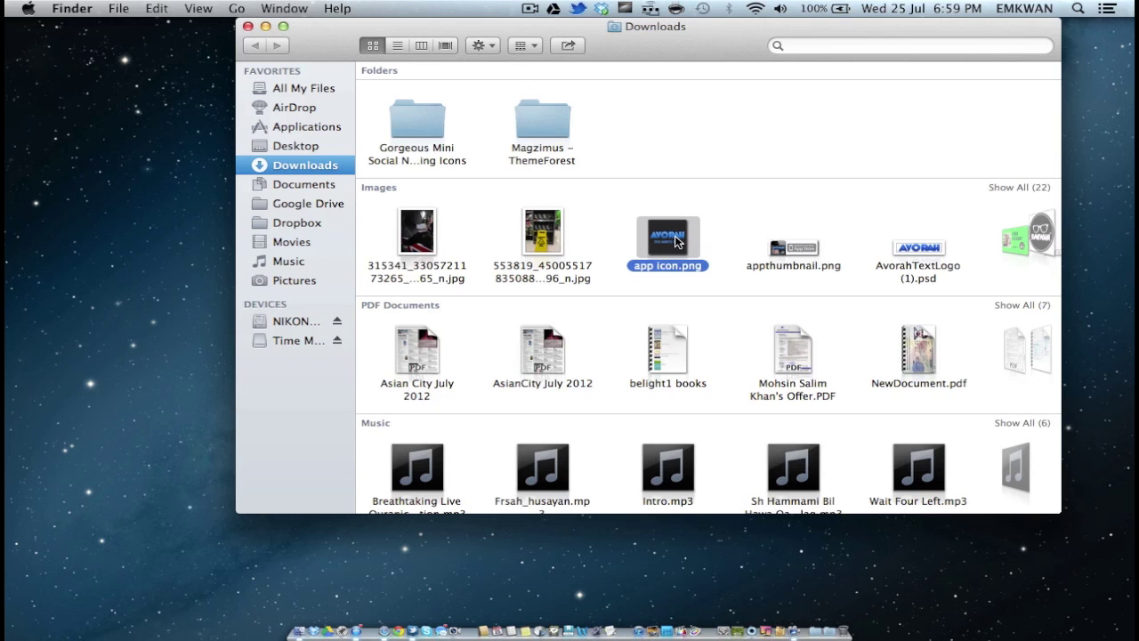
{"action": "right_click", "coordinate": [676, 242]}
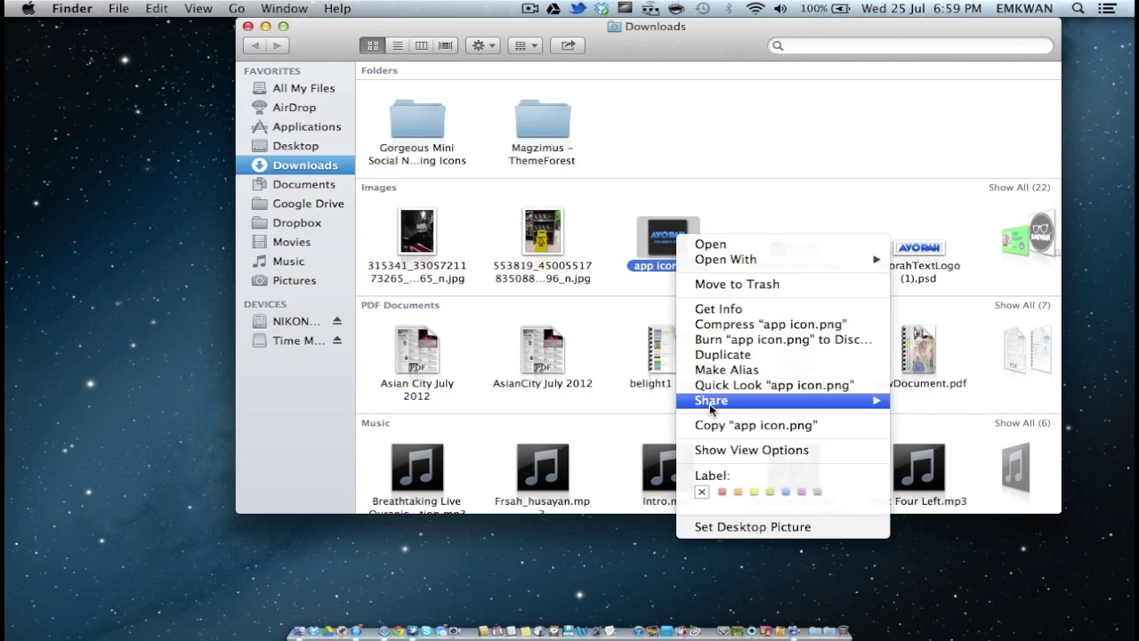
{"action": "mouse_move", "coordinate": [711, 408]}
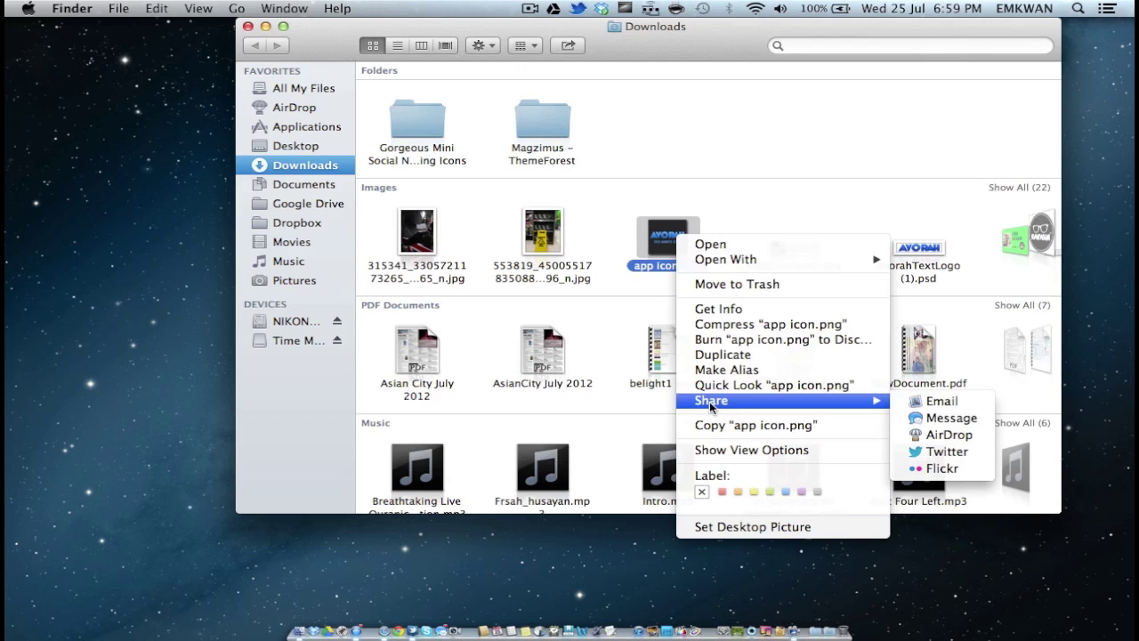
{"action": "left_click", "coordinate": [926, 455]}
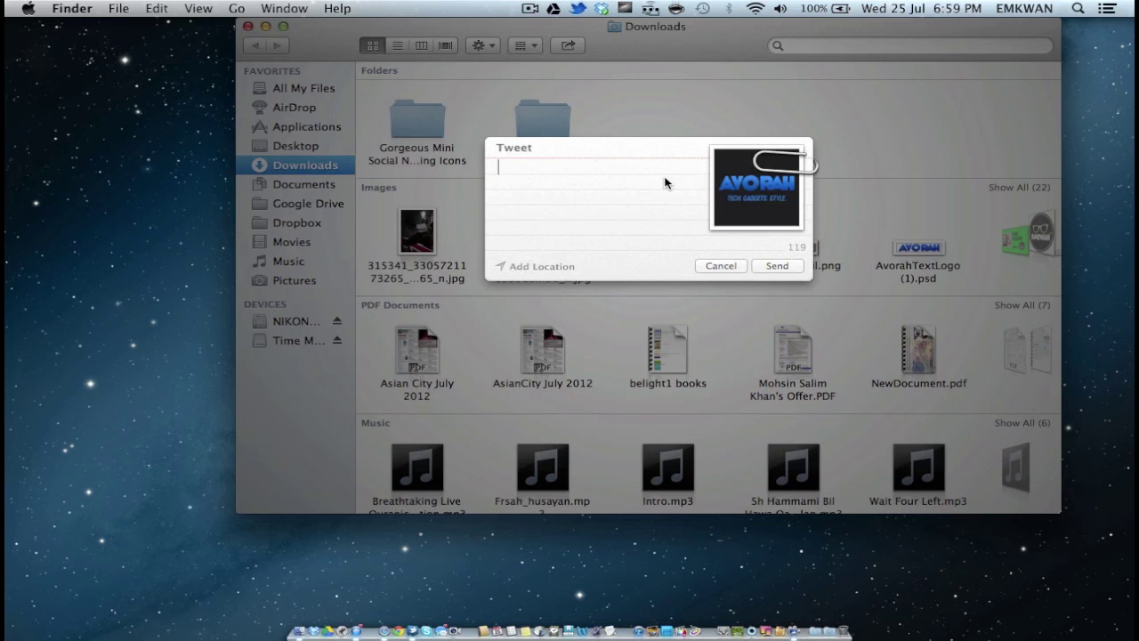
{"action": "type", "text": "avorah logo testing"}
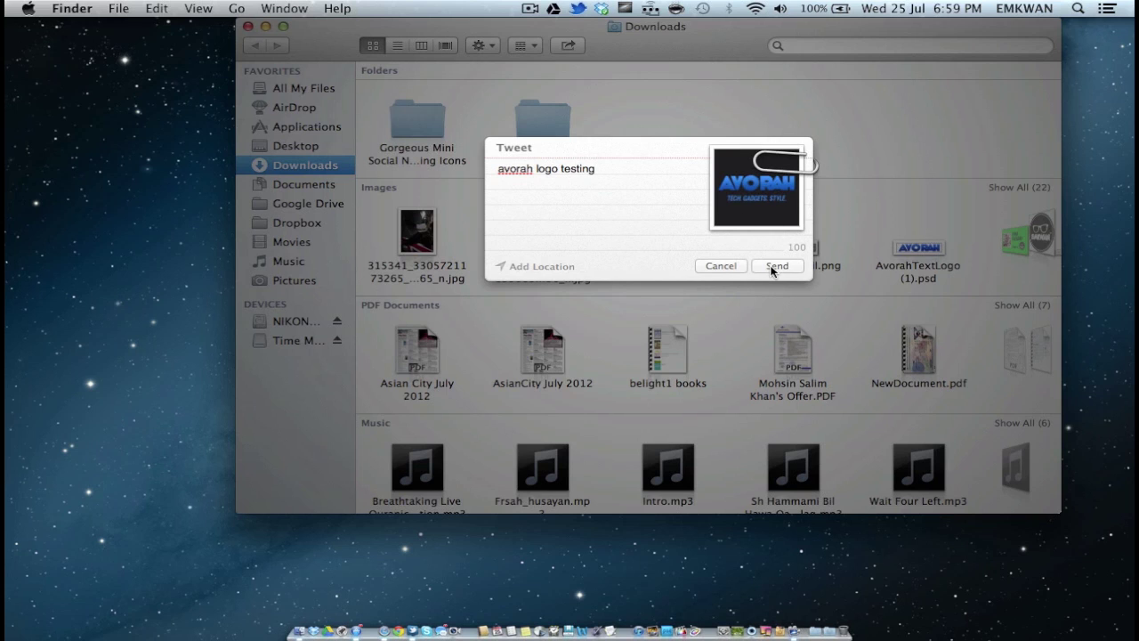
{"action": "left_click", "coordinate": [774, 266]}
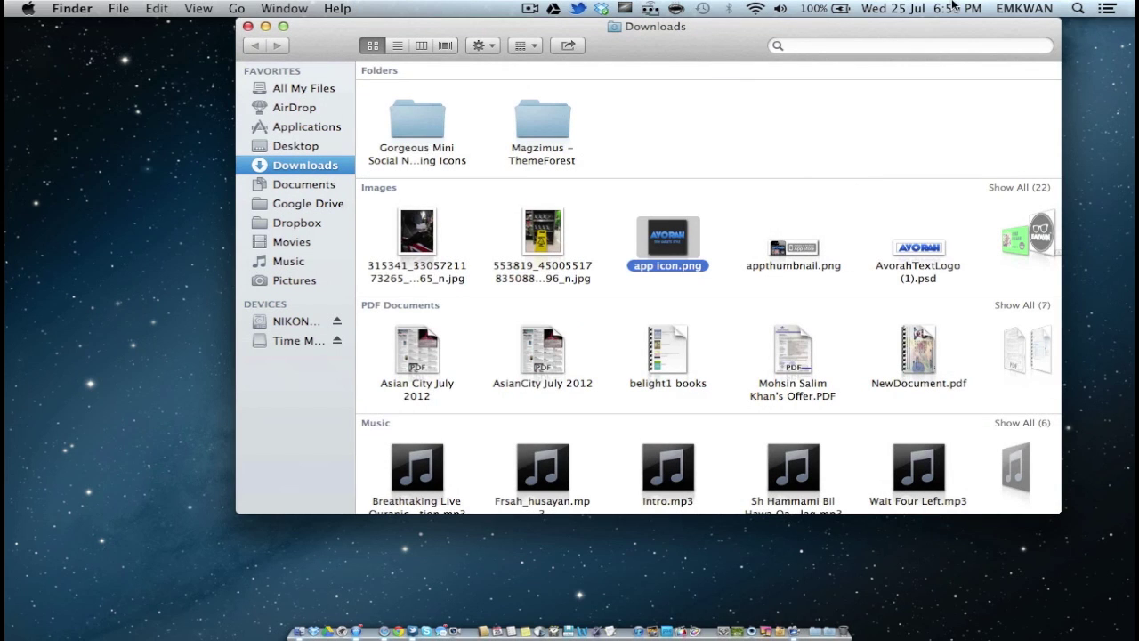
{"action": "left_click", "coordinate": [1104, 8]}
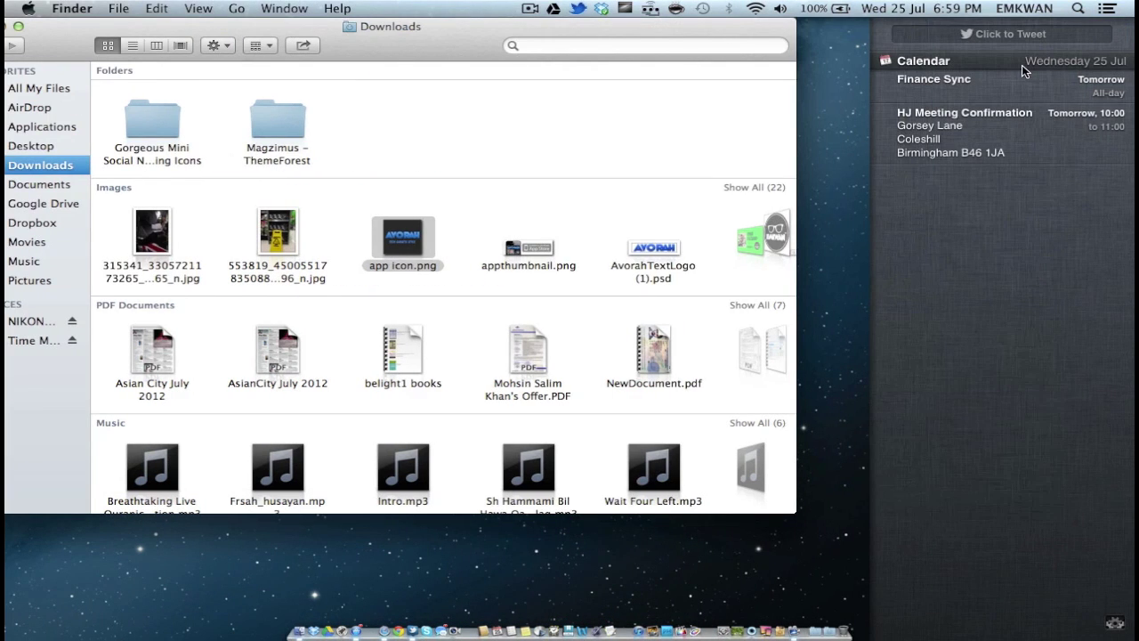
{"action": "left_click", "coordinate": [1020, 36]}
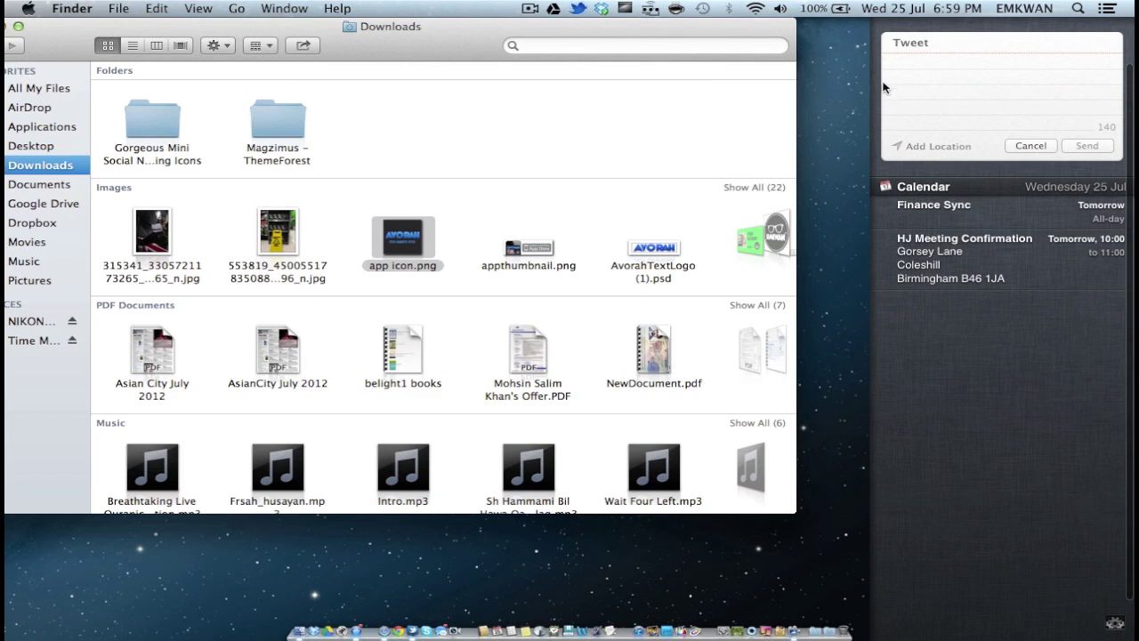
{"action": "left_click", "coordinate": [1040, 143]}
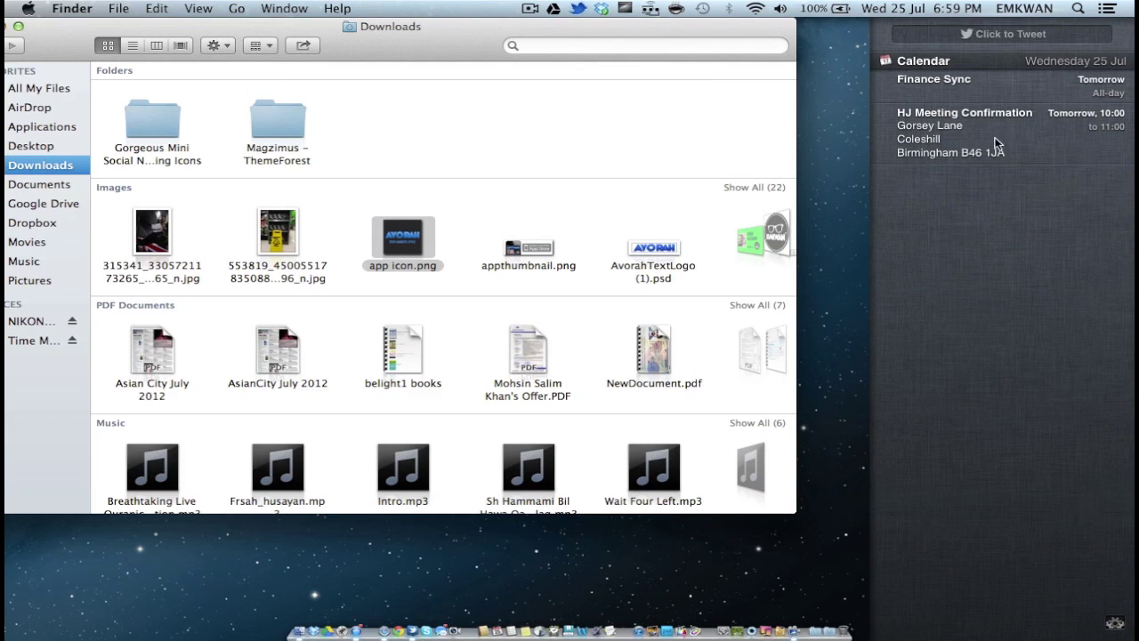
{"action": "left_click", "coordinate": [513, 104]}
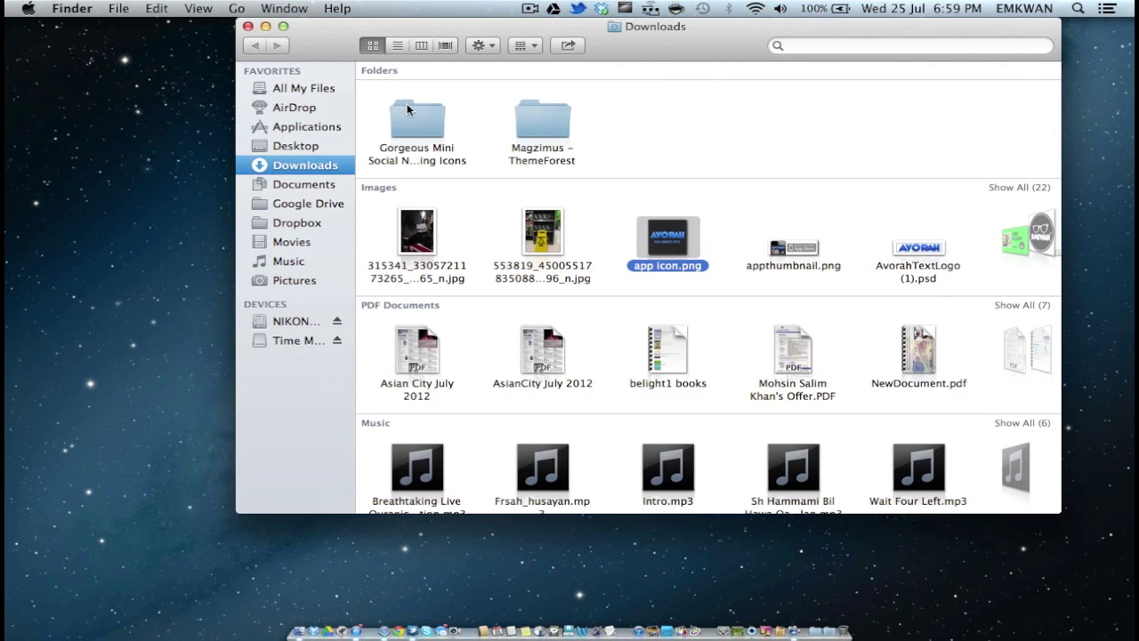
Launch Safari on the Apple Start page and cancel a Twitter share of the page.
{"action": "left_click", "coordinate": [354, 598]}
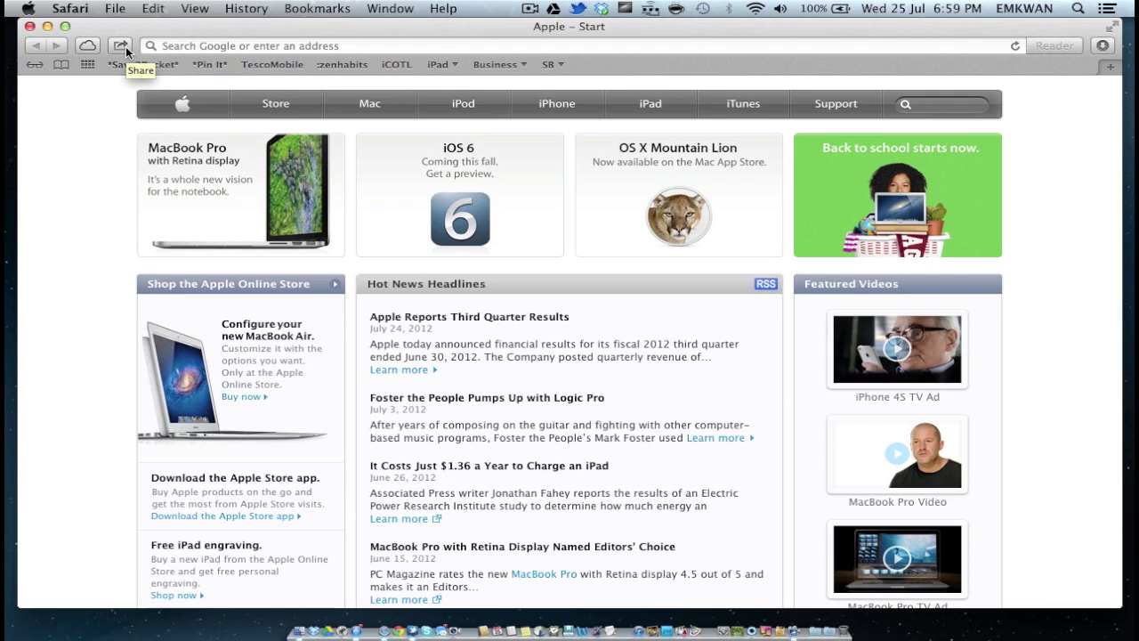
{"action": "left_click", "coordinate": [125, 46]}
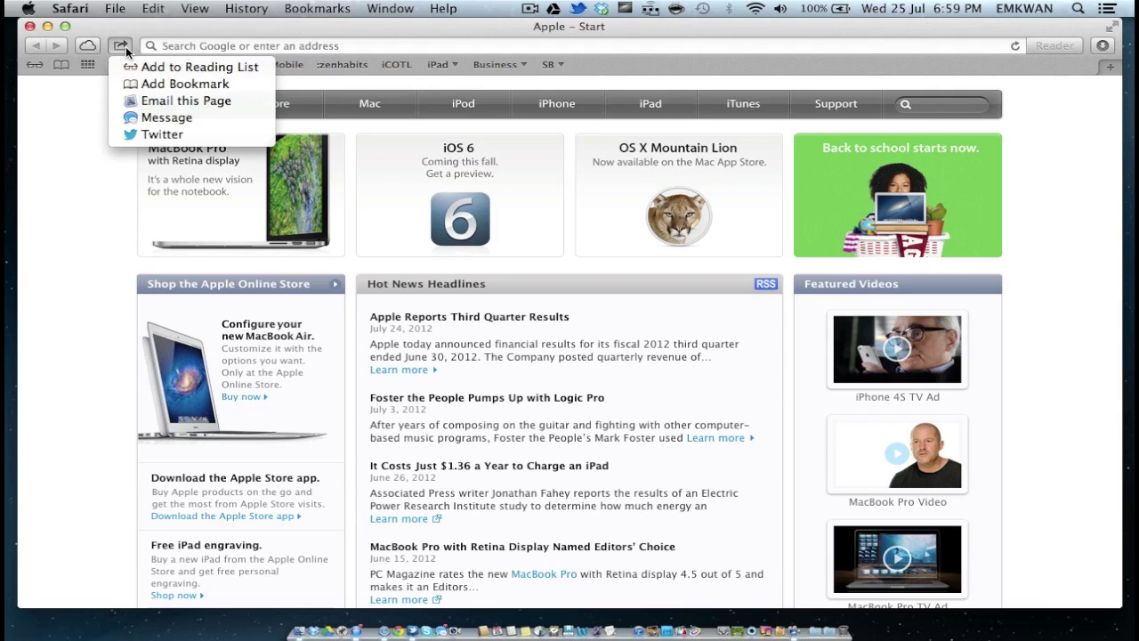
{"action": "left_click", "coordinate": [157, 136]}
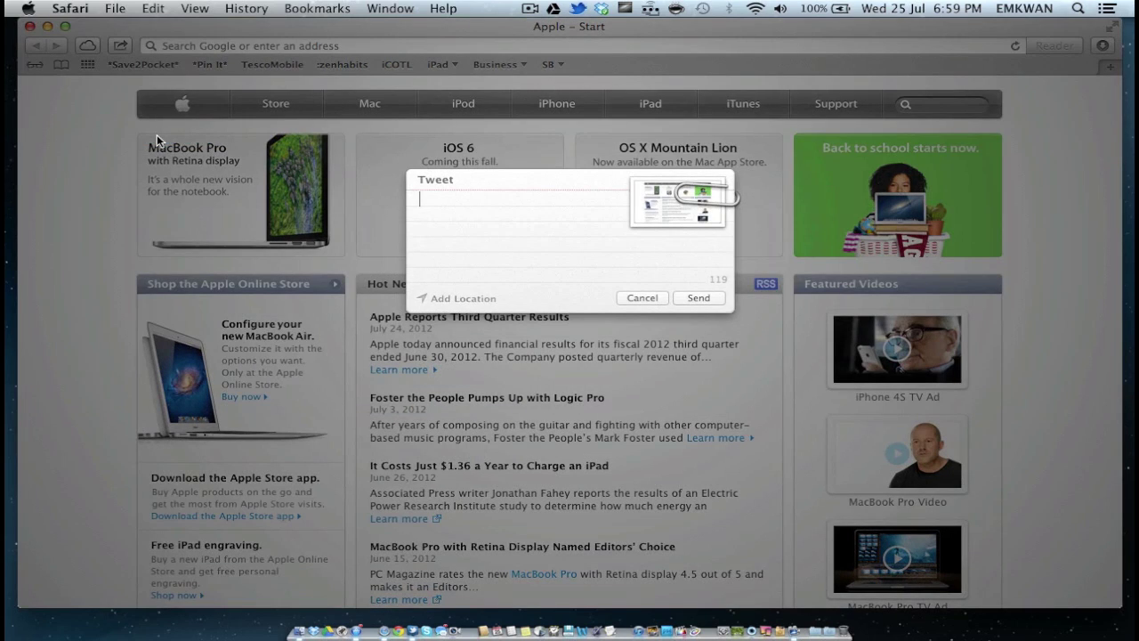
{"action": "left_click", "coordinate": [643, 300]}
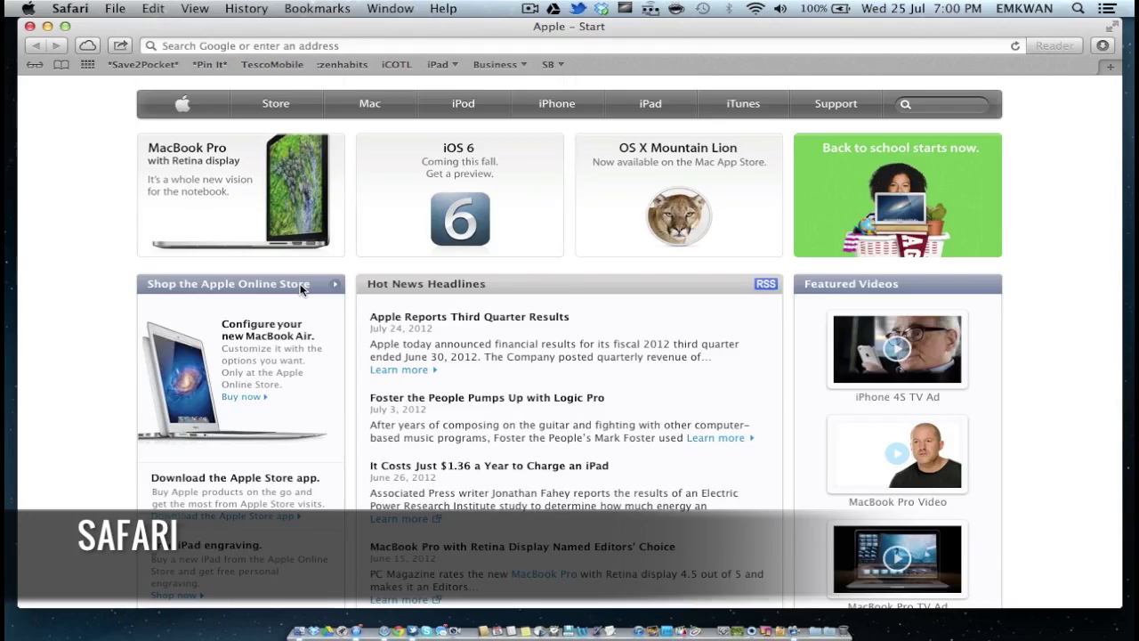
Scroll the Apple Start page down and back to the top, then focus the address bar.
{"action": "scroll", "coordinate": [299, 289], "scroll_direction": "down", "scroll_amount": 3}
{"action": "scroll", "coordinate": [300, 289], "scroll_direction": "up", "scroll_amount": 3}
{"action": "scroll", "coordinate": [300, 289], "scroll_direction": "down", "scroll_amount": 5}
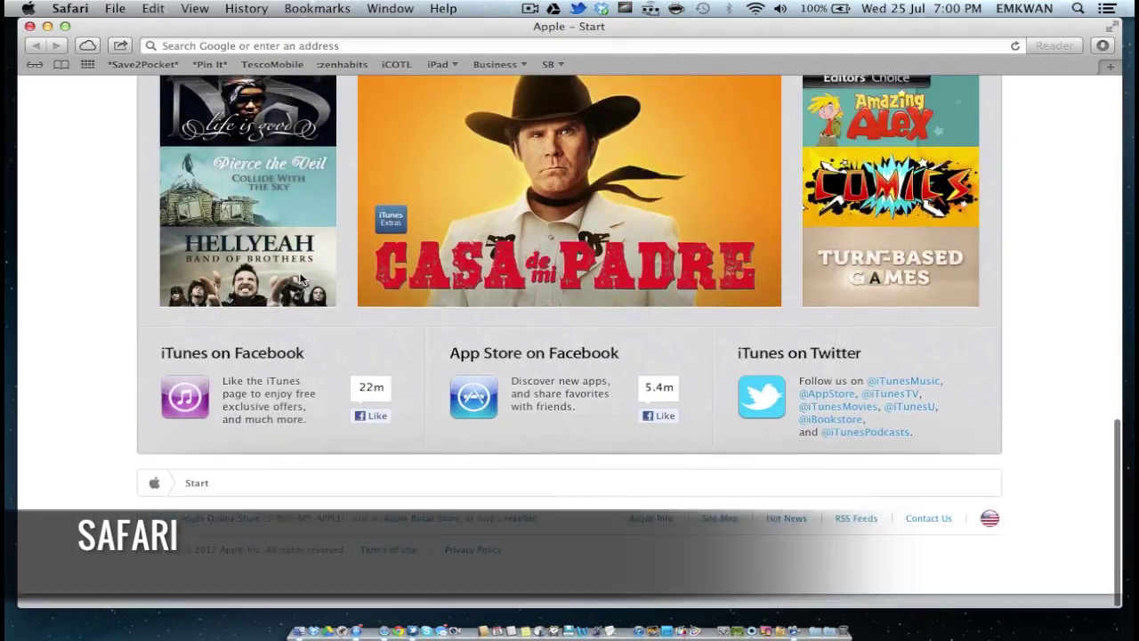
{"action": "scroll", "coordinate": [299, 285], "scroll_direction": "up", "scroll_amount": 5}
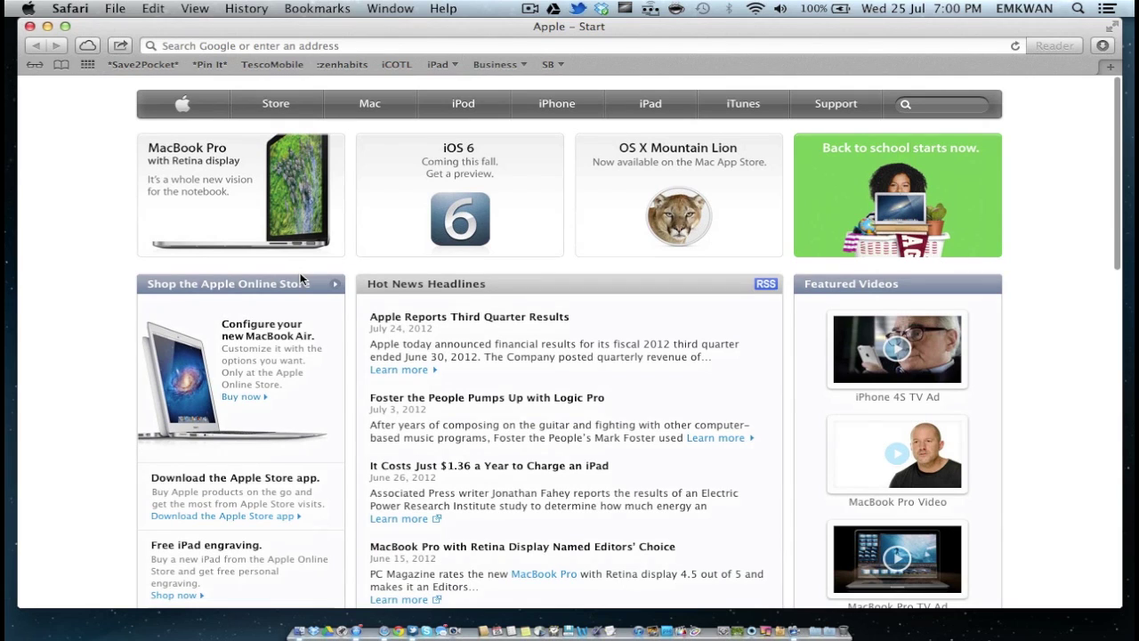
{"action": "left_click", "coordinate": [255, 49]}
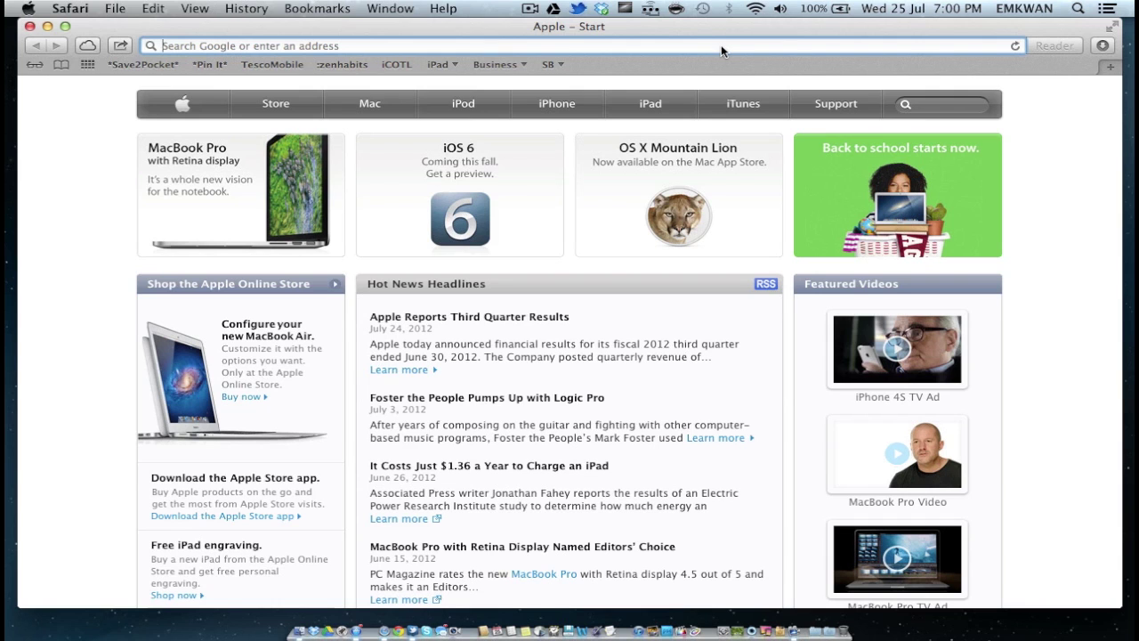
Search Google for 'avorah' from the address bar, then briefly show the iCloud Tabs panel.
{"action": "type", "text": "avorah"}
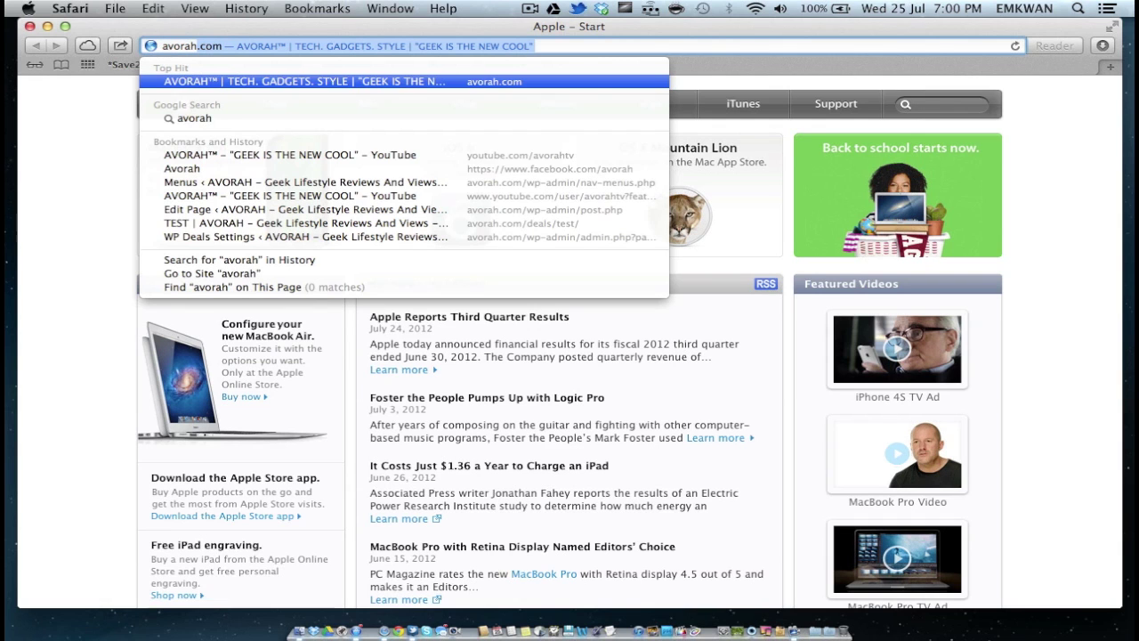
{"action": "key", "text": "BackSpace"}
{"action": "key", "text": "Return"}
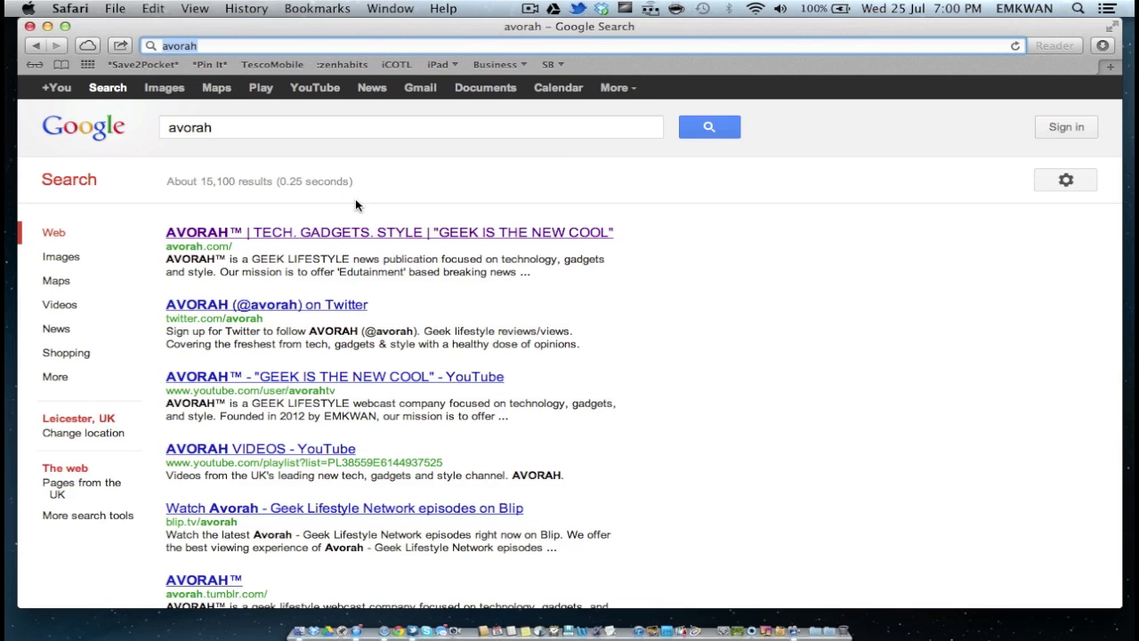
{"action": "scroll", "coordinate": [355, 199], "scroll_direction": "down", "scroll_amount": 5}
{"action": "scroll", "coordinate": [355, 199], "scroll_direction": "up", "scroll_amount": 5}
{"action": "left_click", "coordinate": [89, 45]}
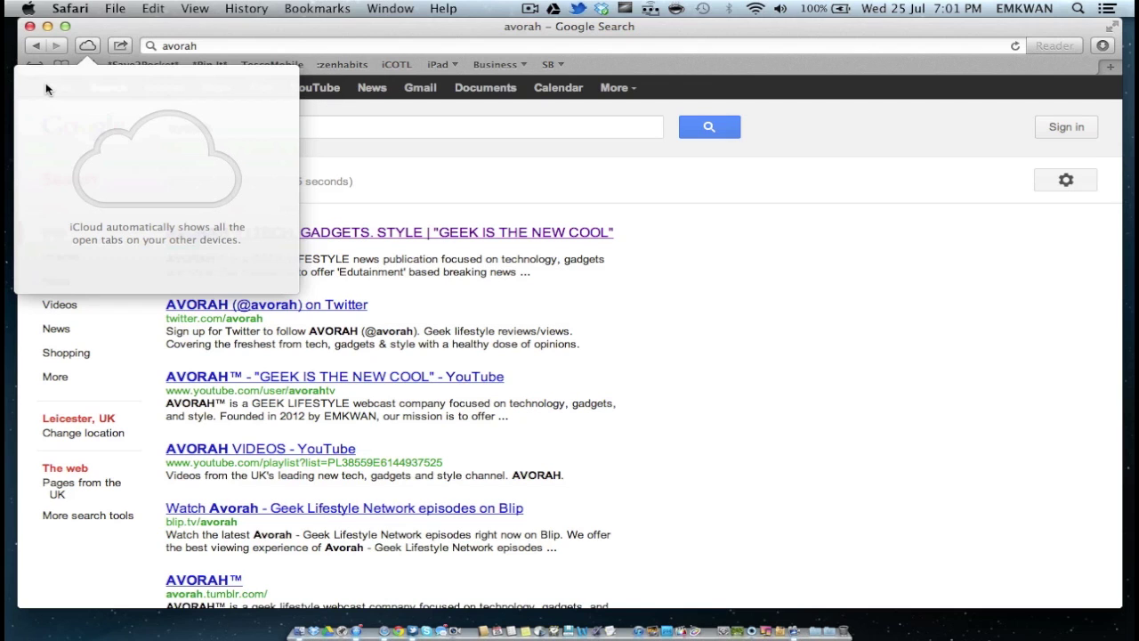
{"action": "left_click", "coordinate": [86, 47]}
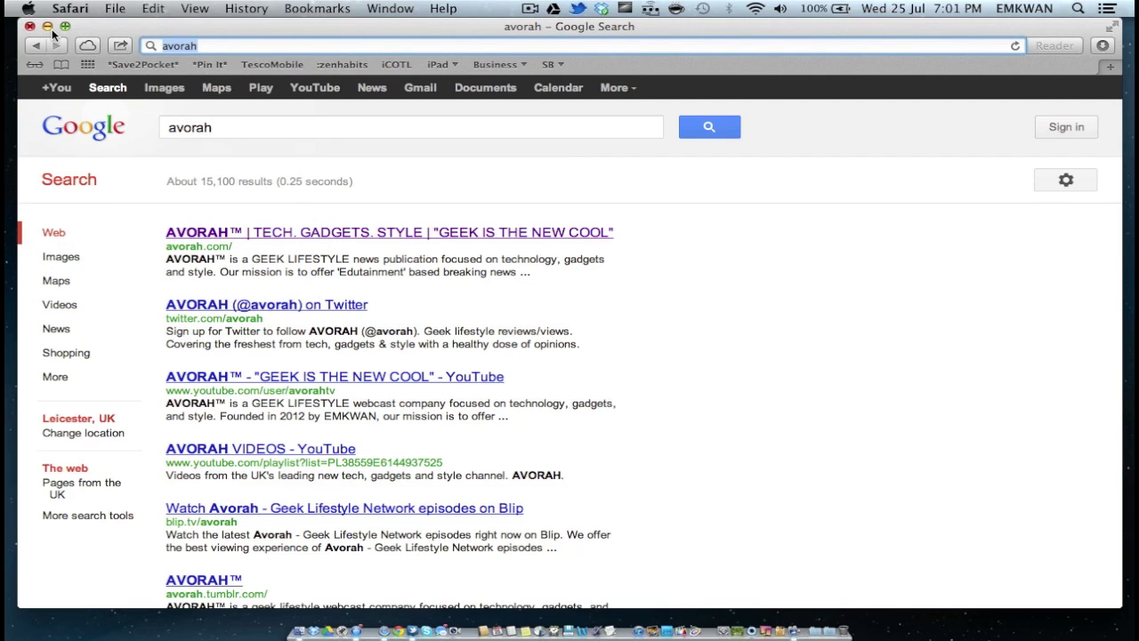
Minimize the Safari and Downloads windows to the Dock.
{"action": "left_click", "coordinate": [47, 26]}
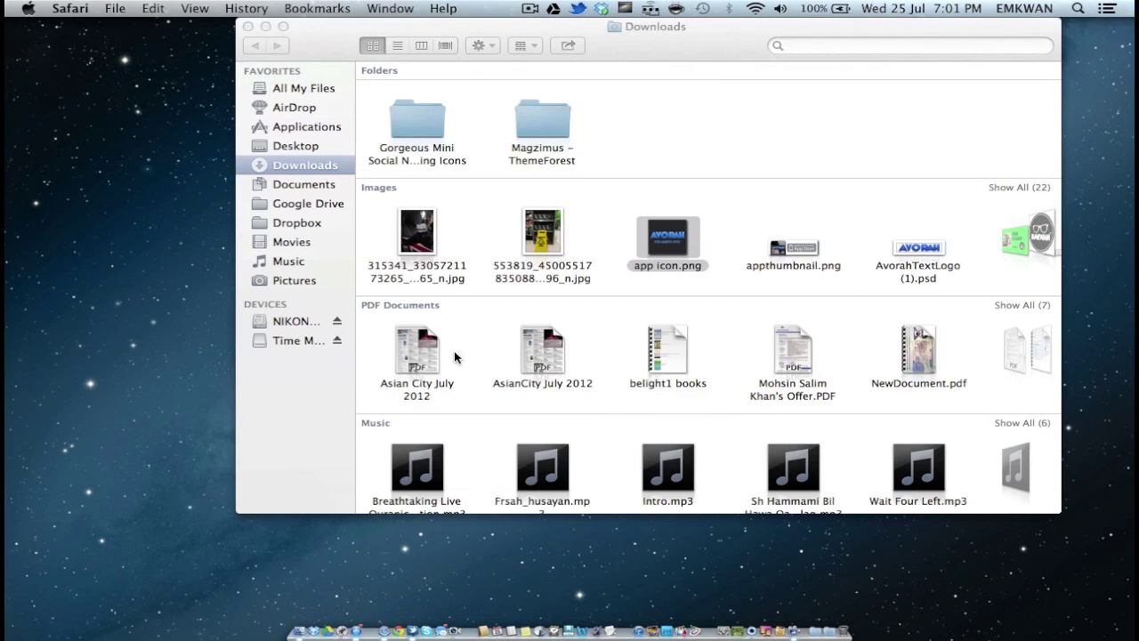
{"action": "left_click", "coordinate": [265, 26]}
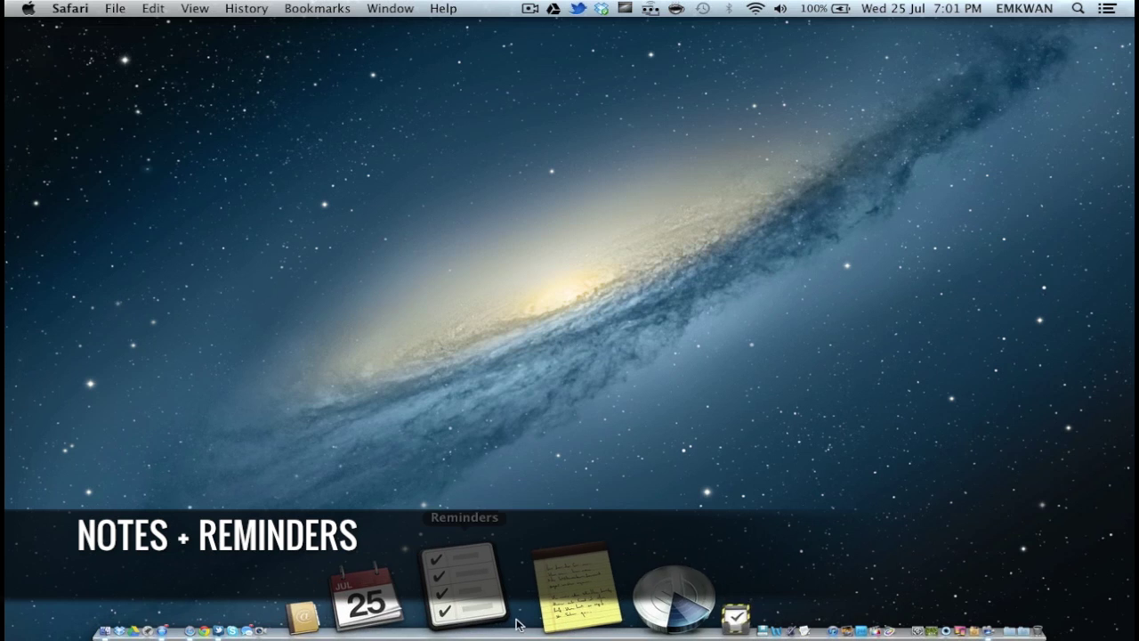
Open the 'Battle of the smartphones' note and add an empty line after its web address.
{"action": "left_click", "coordinate": [522, 622]}
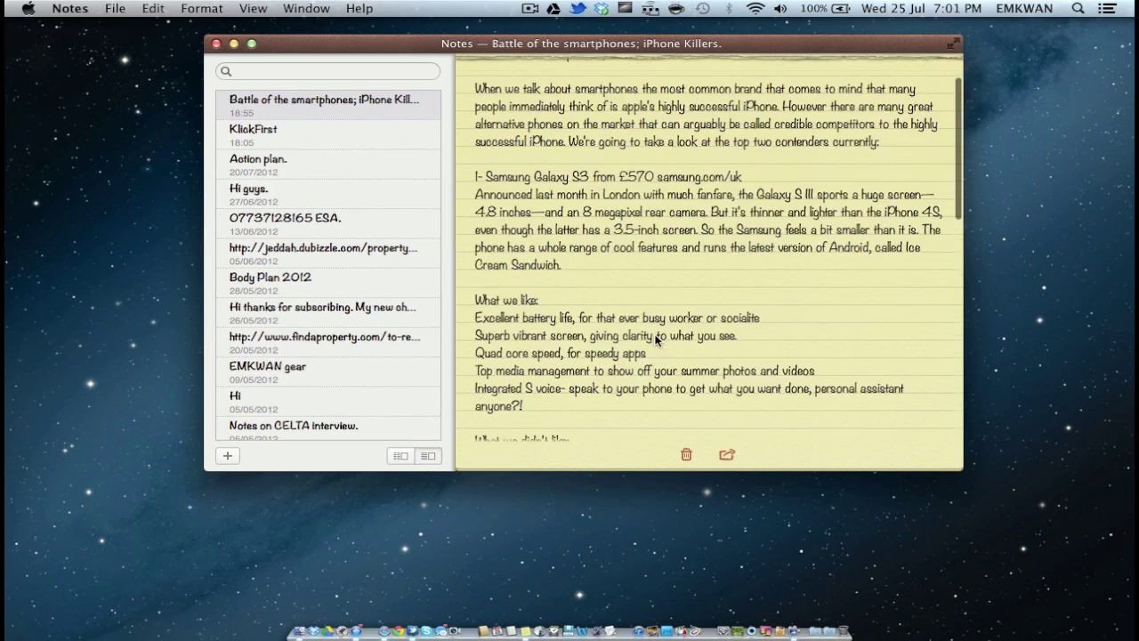
{"action": "scroll", "coordinate": [656, 340], "scroll_direction": "down", "scroll_amount": 10}
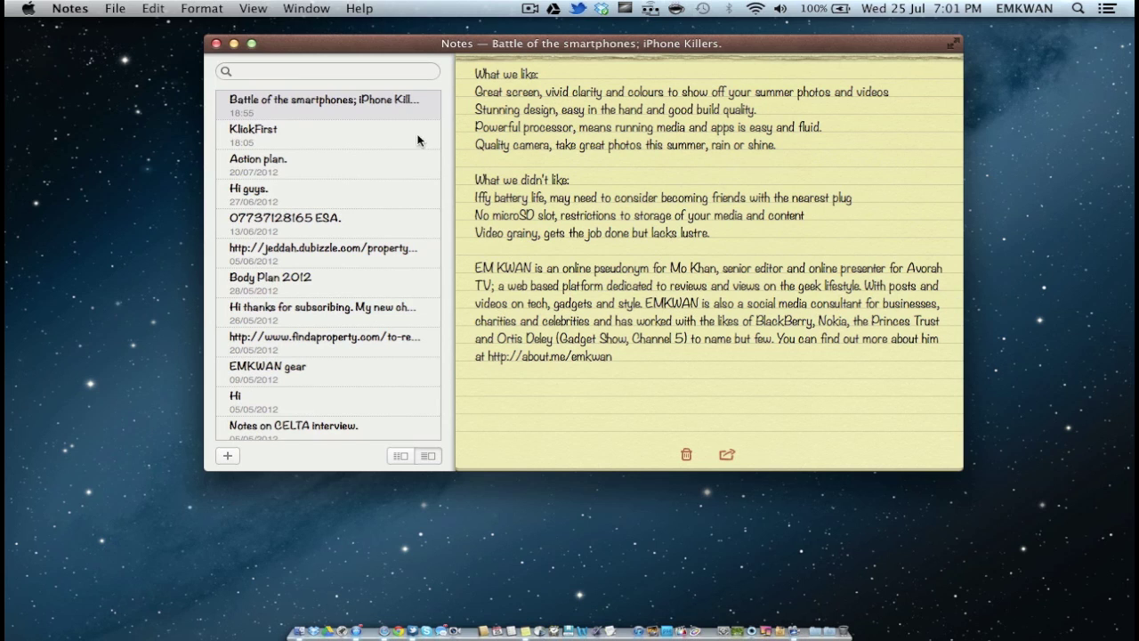
{"action": "left_click", "coordinate": [507, 621]}
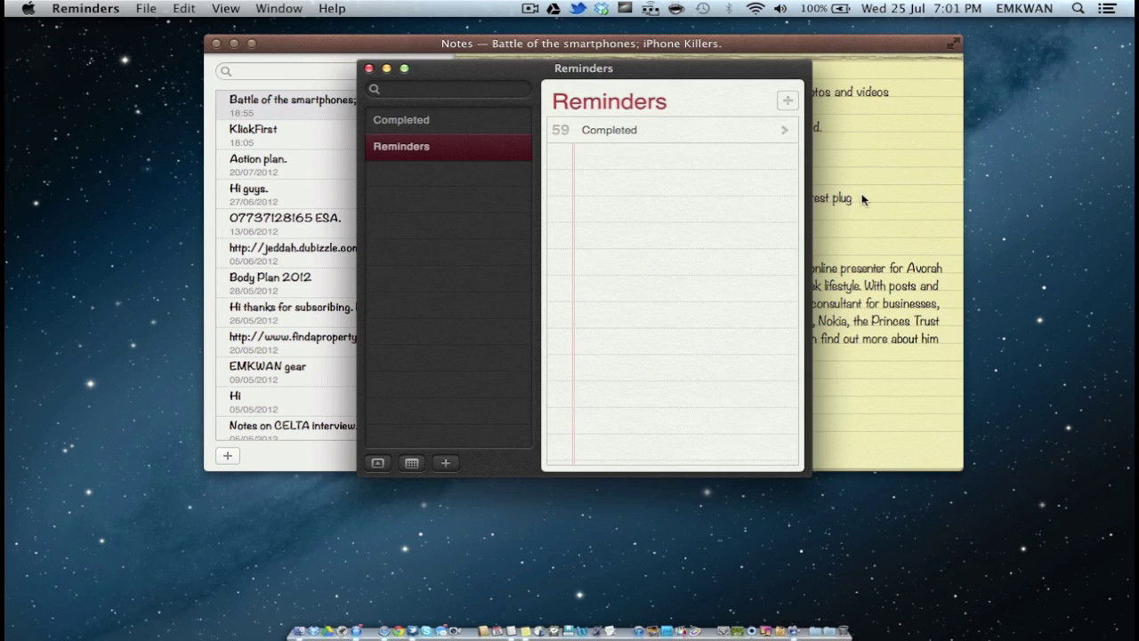
{"action": "left_click", "coordinate": [865, 201]}
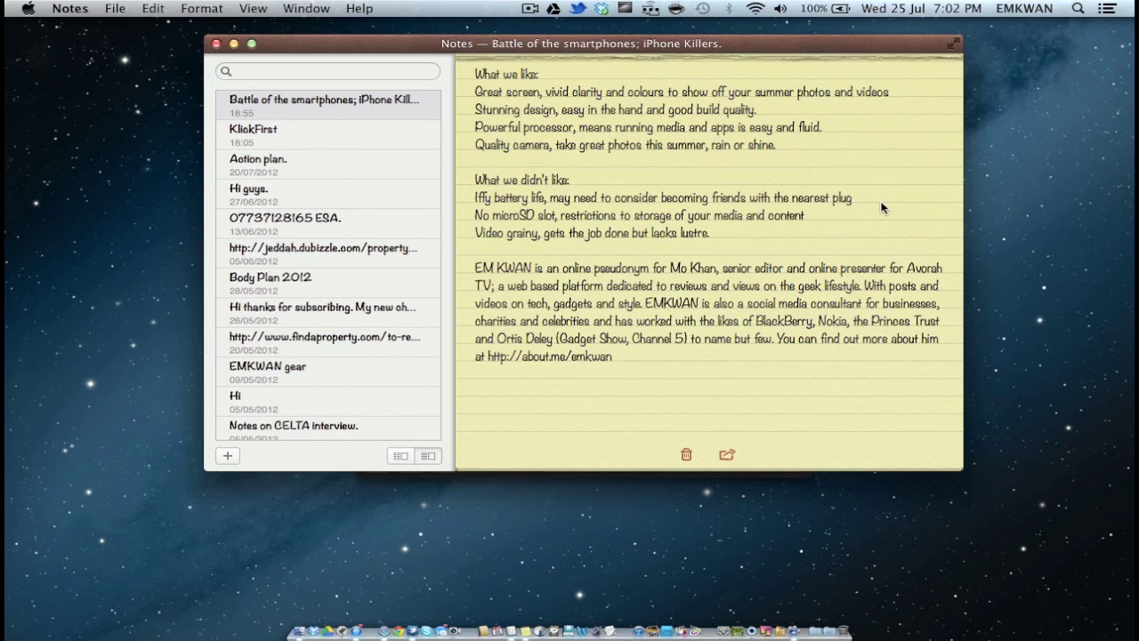
{"action": "left_click", "coordinate": [657, 357]}
{"action": "key", "text": "Return"}
{"action": "key", "text": "Return"}
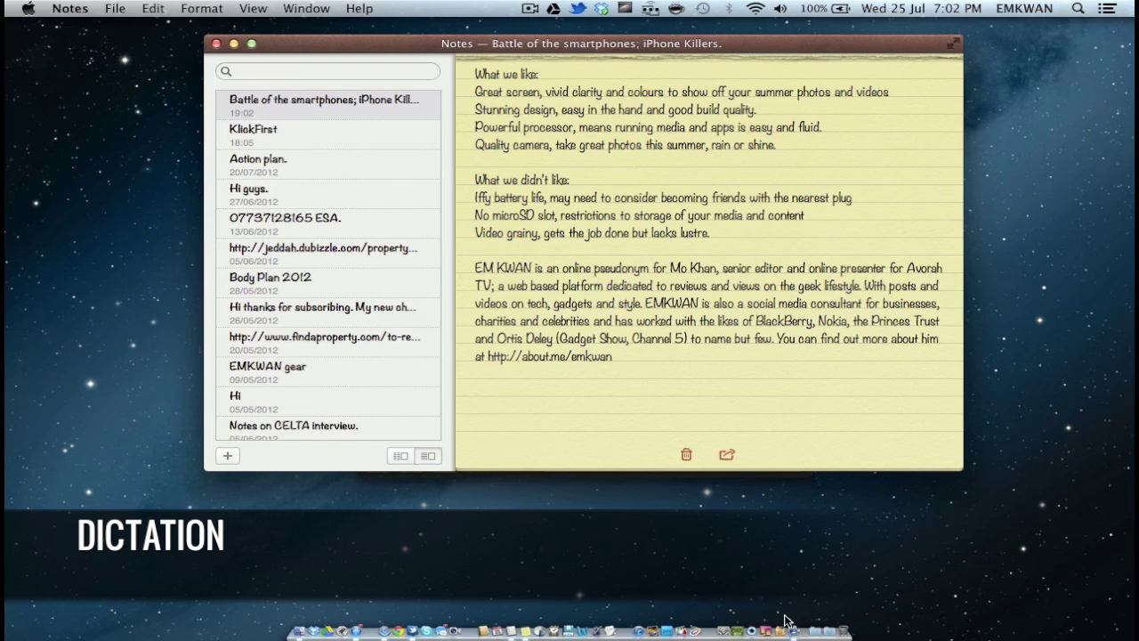
{"action": "left_click", "coordinate": [725, 626]}
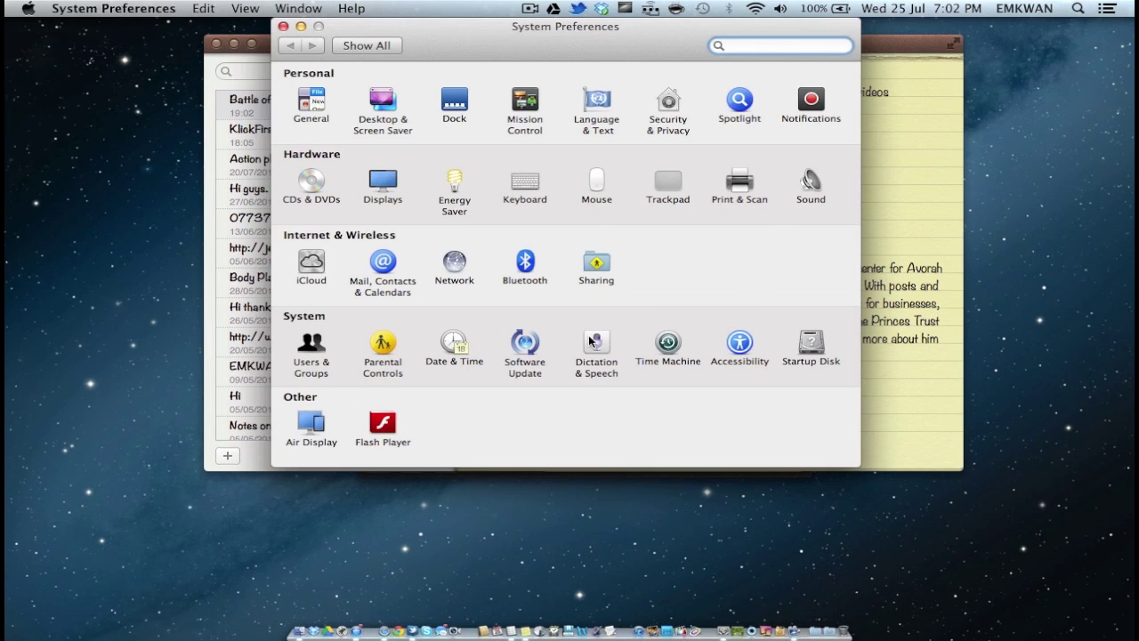
{"action": "left_click", "coordinate": [595, 342]}
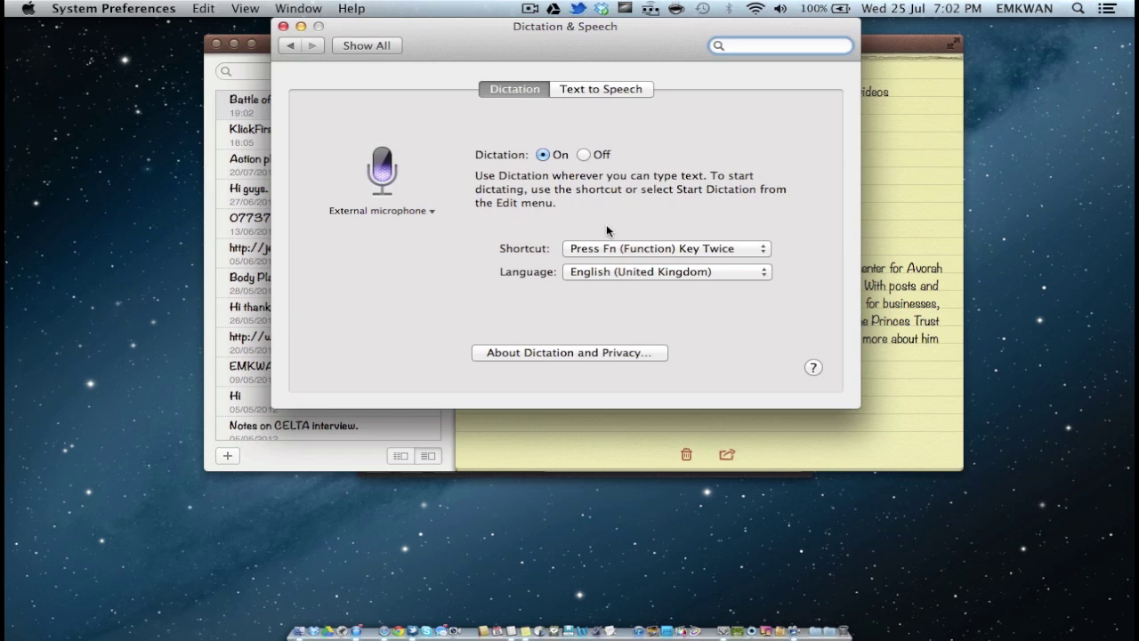
{"action": "left_click", "coordinate": [283, 25]}
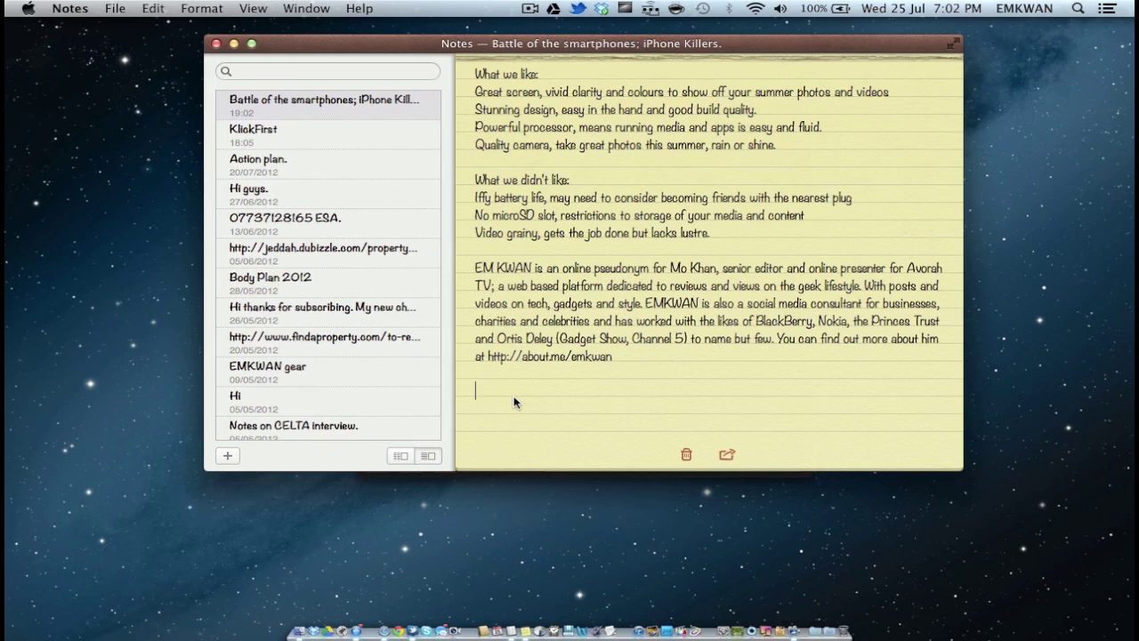
Dictate 'Testing' and then 'Leon is playing with the nexus seven' at the note's end.
{"action": "key", "text": "fn"}
{"action": "key", "text": "fn"}
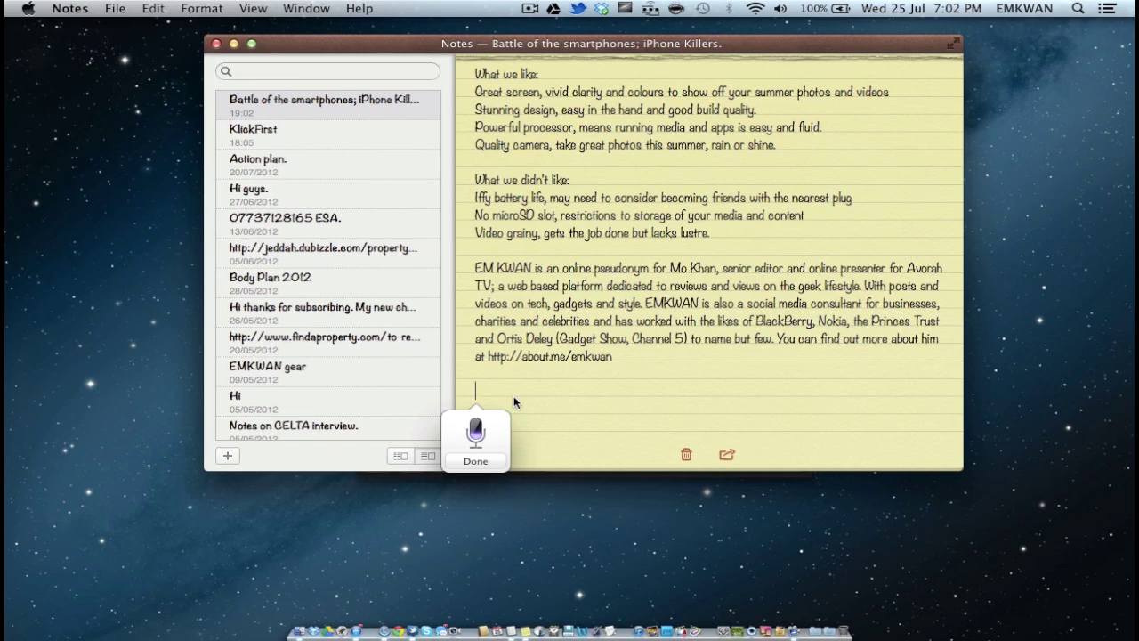
{"action": "key", "text": "fn"}
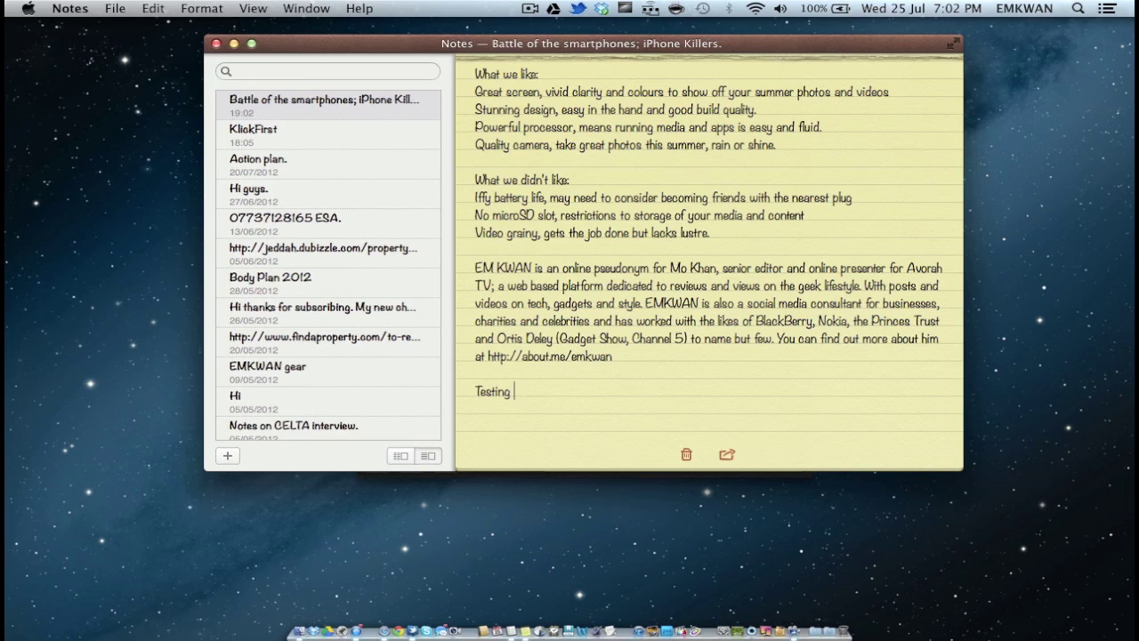
{"action": "key", "text": "fn"}
{"action": "key", "text": "fn"}
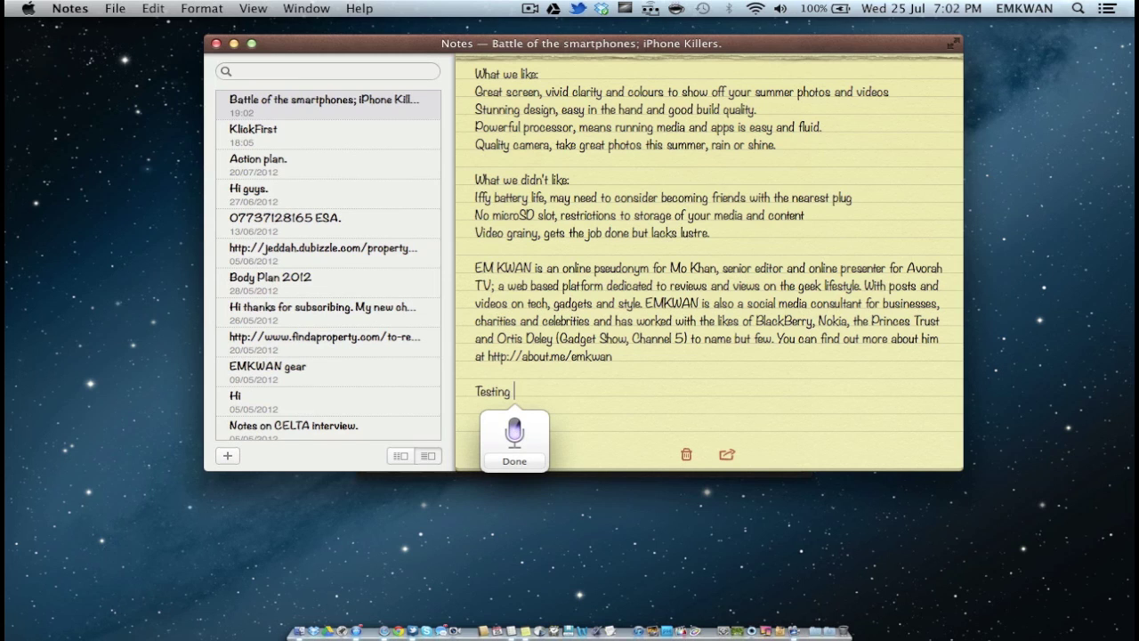
{"action": "key", "text": "fn"}
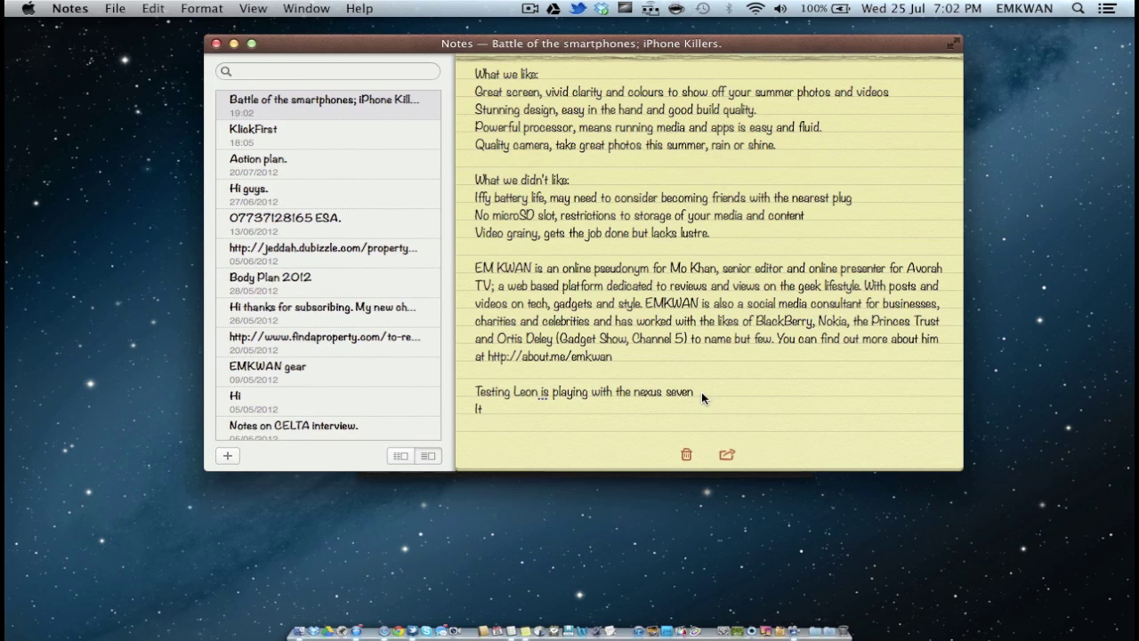
{"action": "left_click", "coordinate": [701, 391]}
Scroll the note to the top, switch to the Twitter Space and back, then nudge Notes left.
{"action": "scroll", "coordinate": [701, 397], "scroll_direction": "up", "scroll_amount": 15}
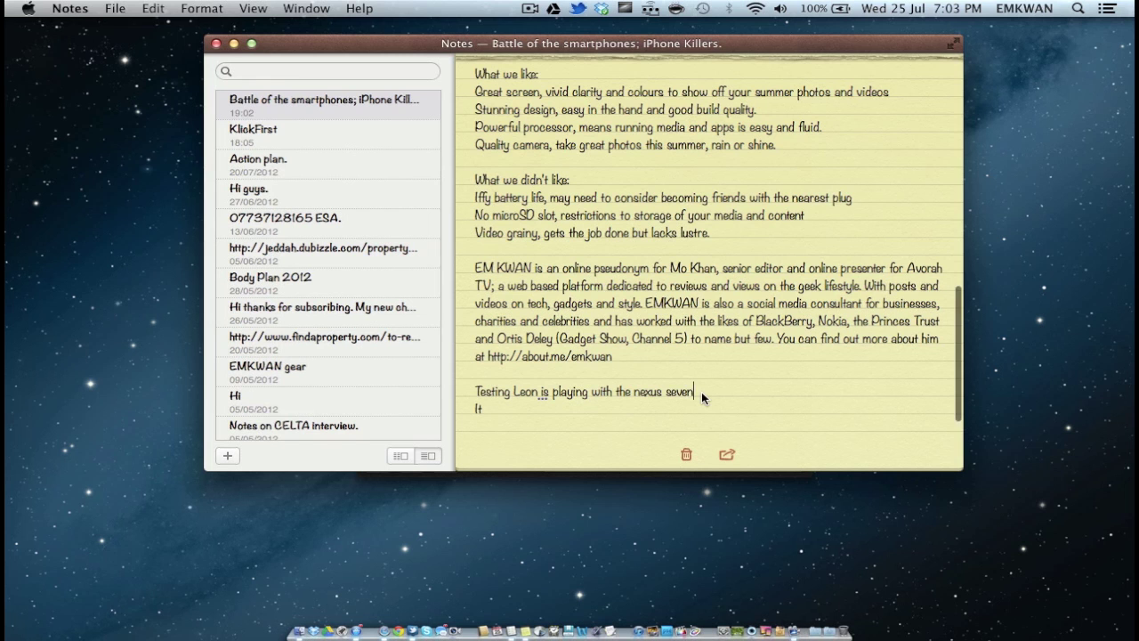
{"action": "scroll", "coordinate": [702, 396], "scroll_direction": "up", "scroll_amount": 3}
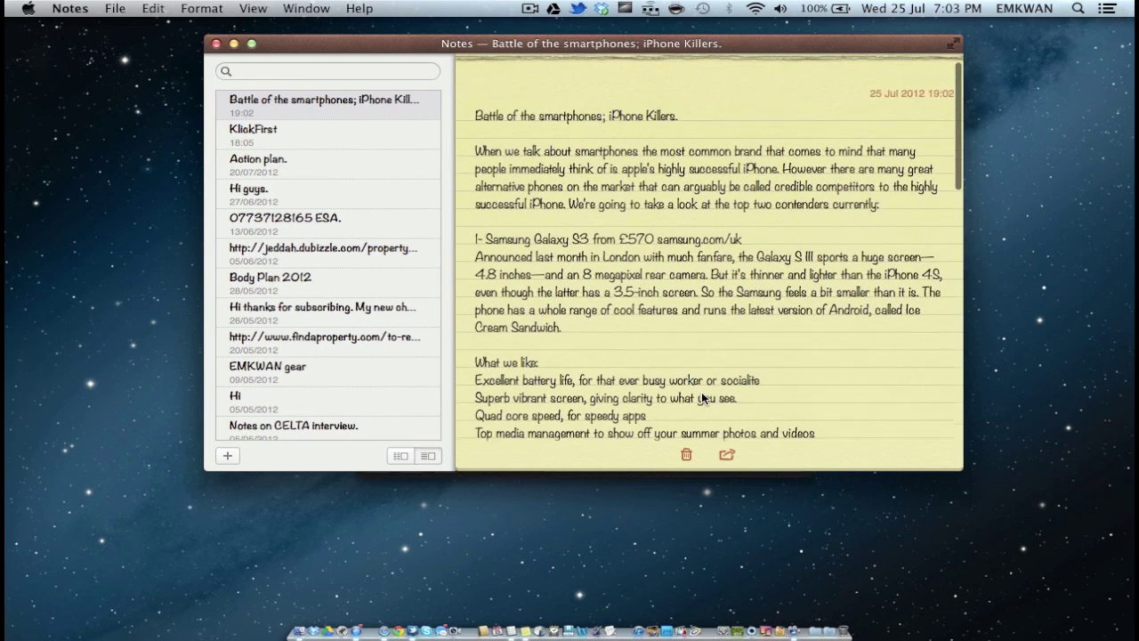
{"action": "key", "text": "ctrl+Left"}
{"action": "key", "text": "ctrl+Right"}
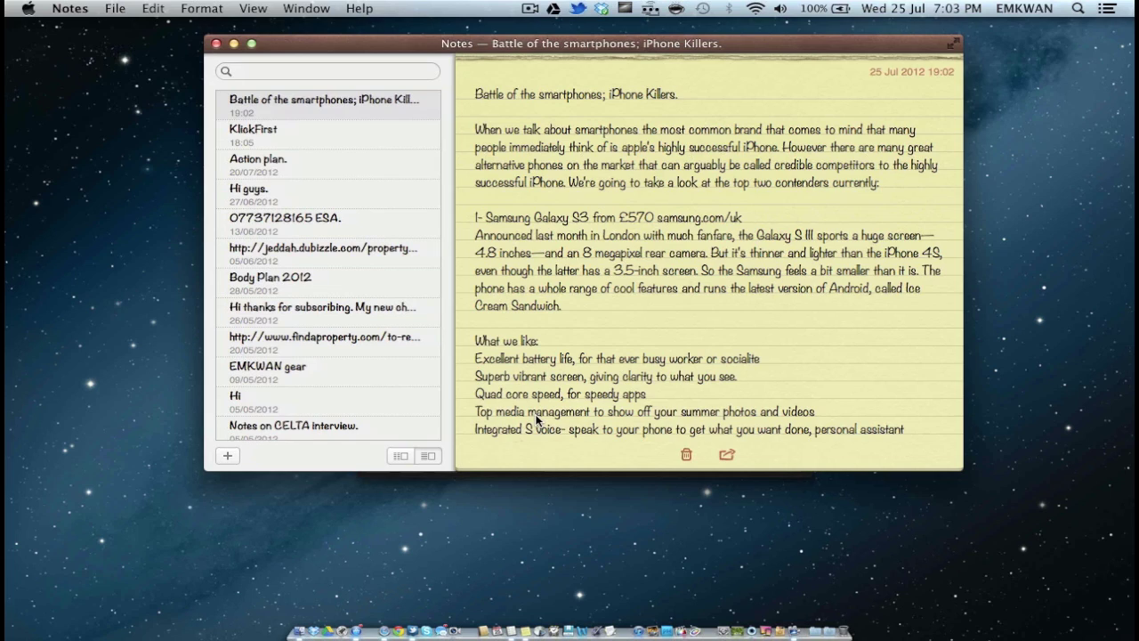
{"action": "key", "text": "ctrl+Right"}
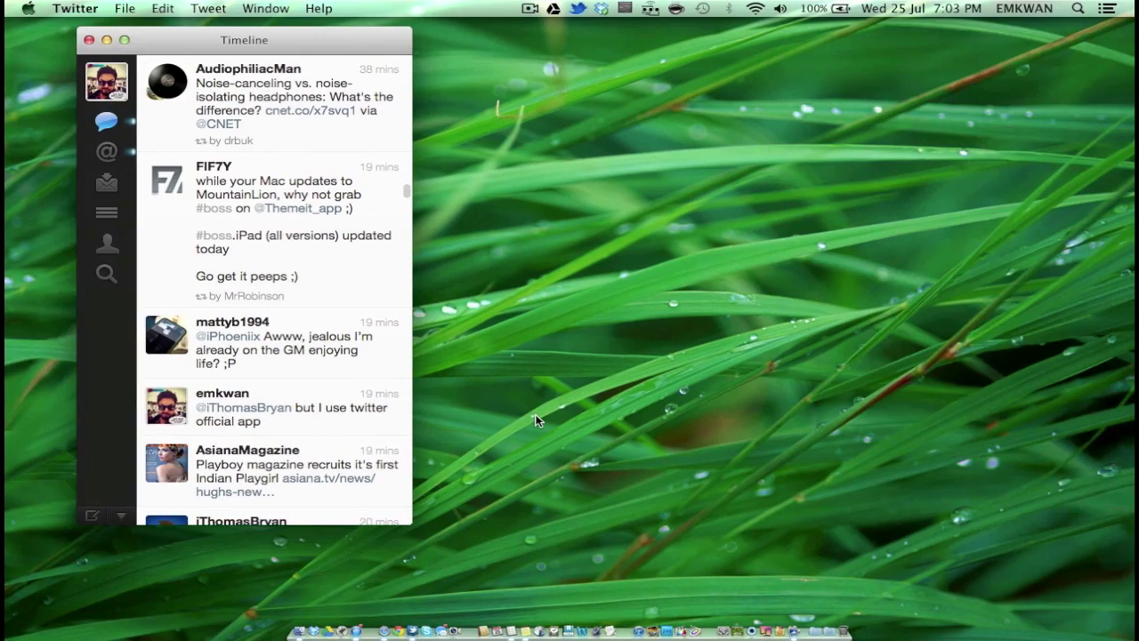
{"action": "key", "text": "ctrl+Left"}
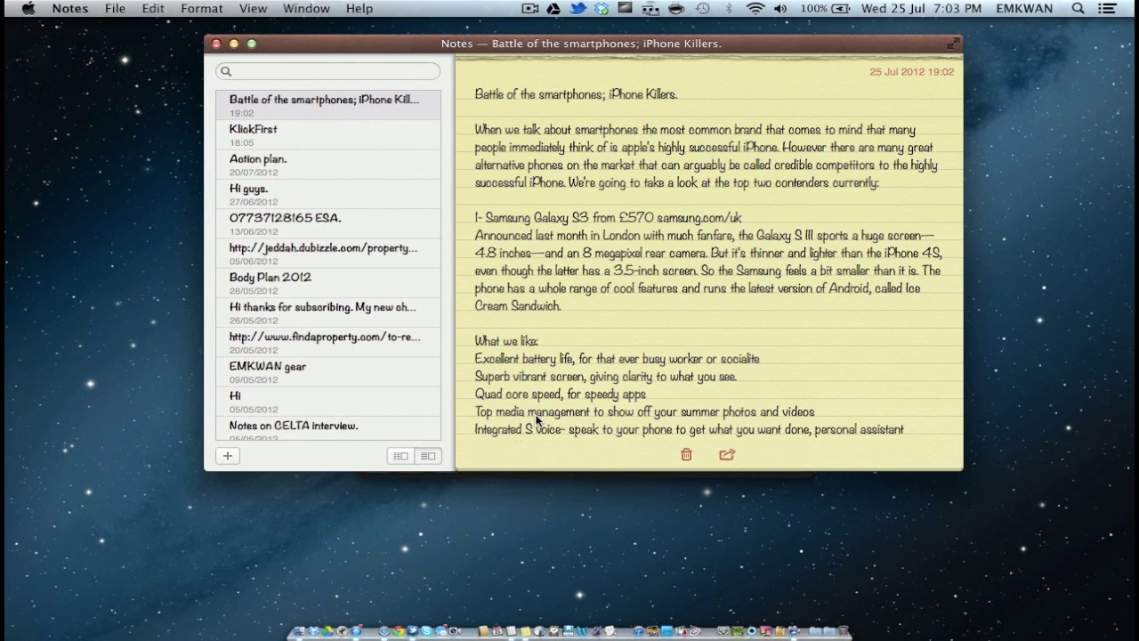
{"action": "key", "text": "ctrl+Right"}
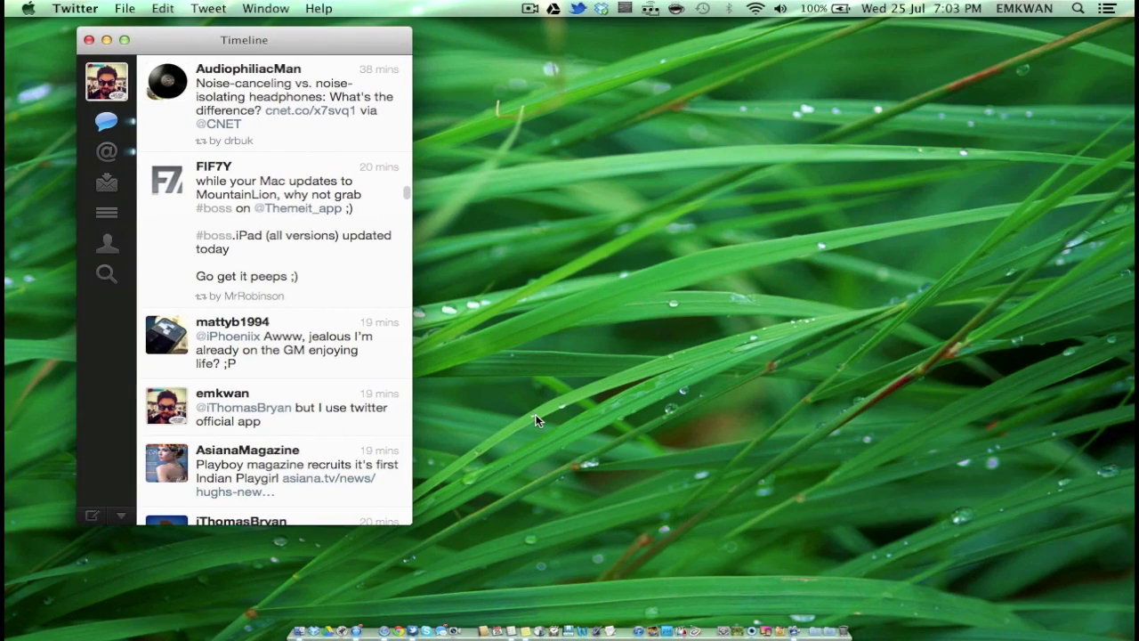
{"action": "key", "text": "ctrl+Left"}
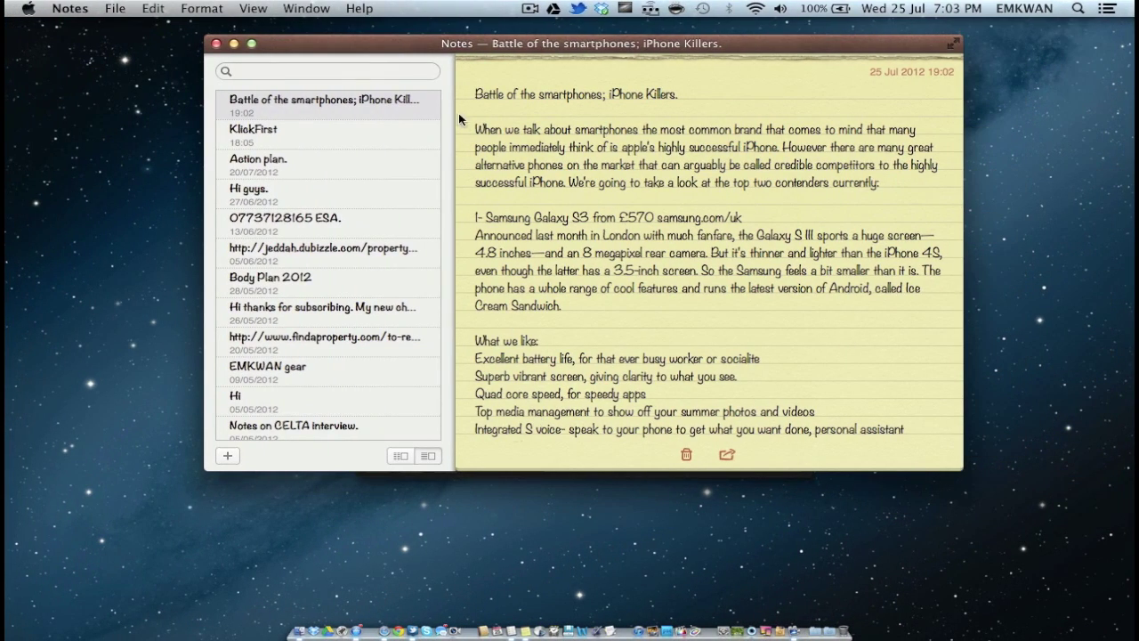
{"action": "left_click_drag", "start_coordinate": [442, 47], "coordinate": [413, 41]}
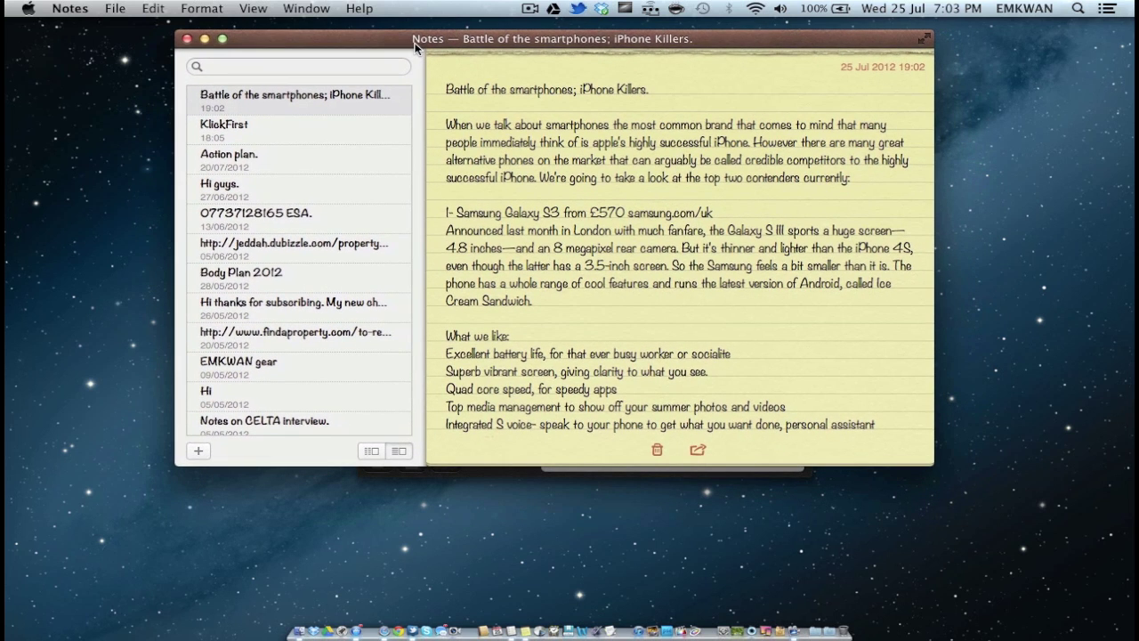